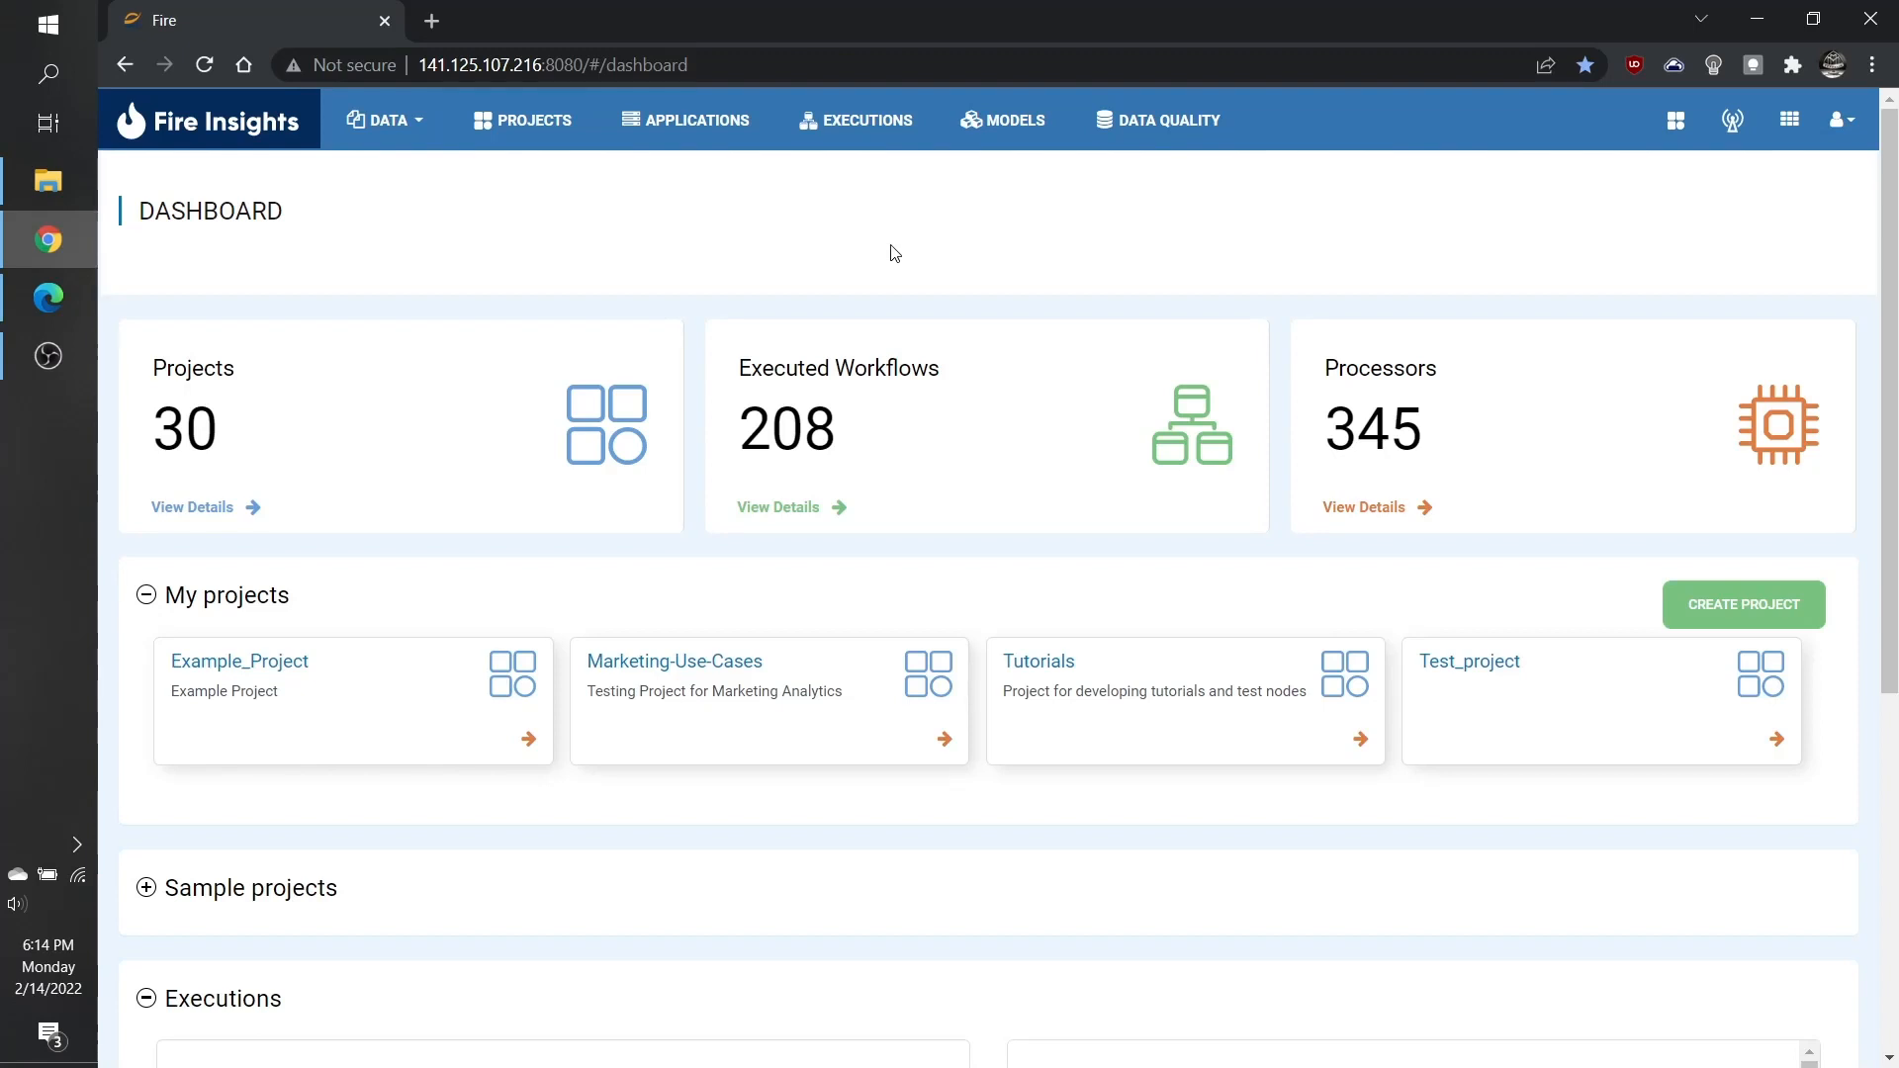
- Open the datasets of Example_Project and start creating a new dataset of type CSV
click(286, 670)
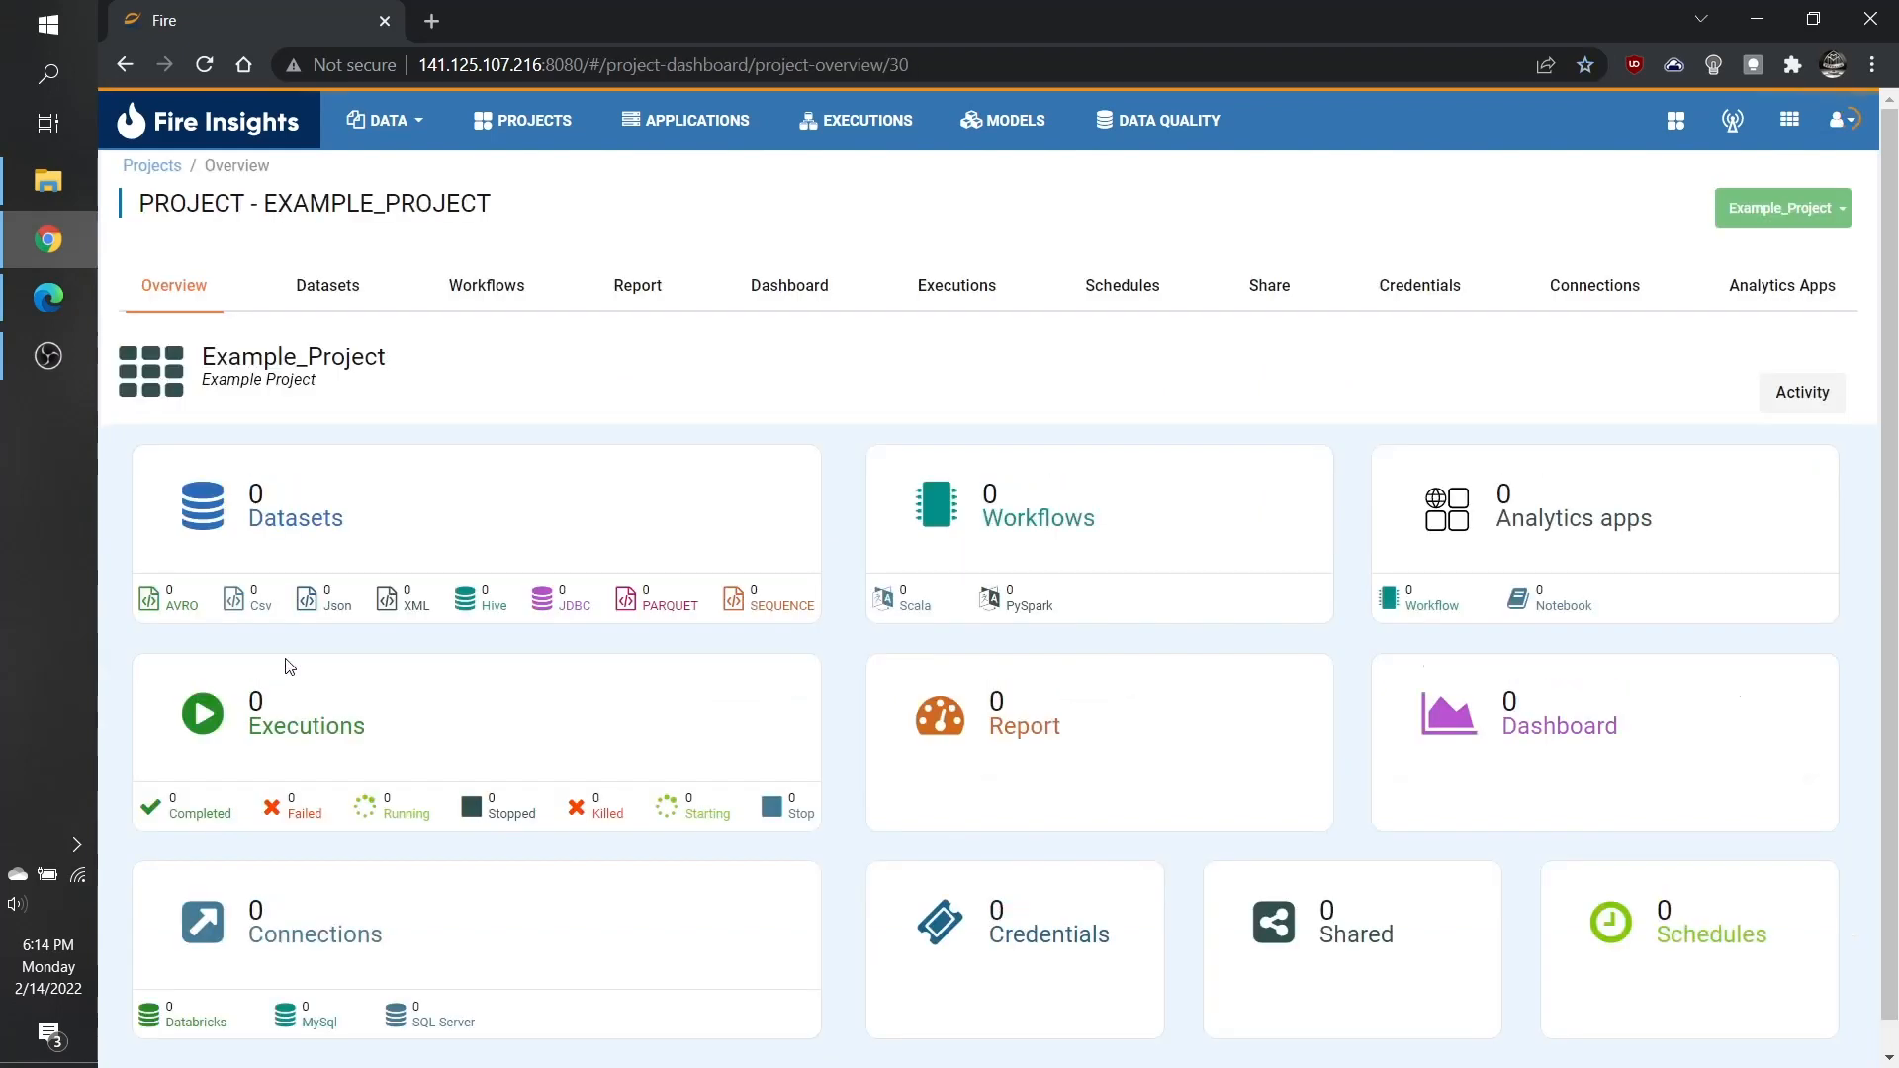
click(329, 286)
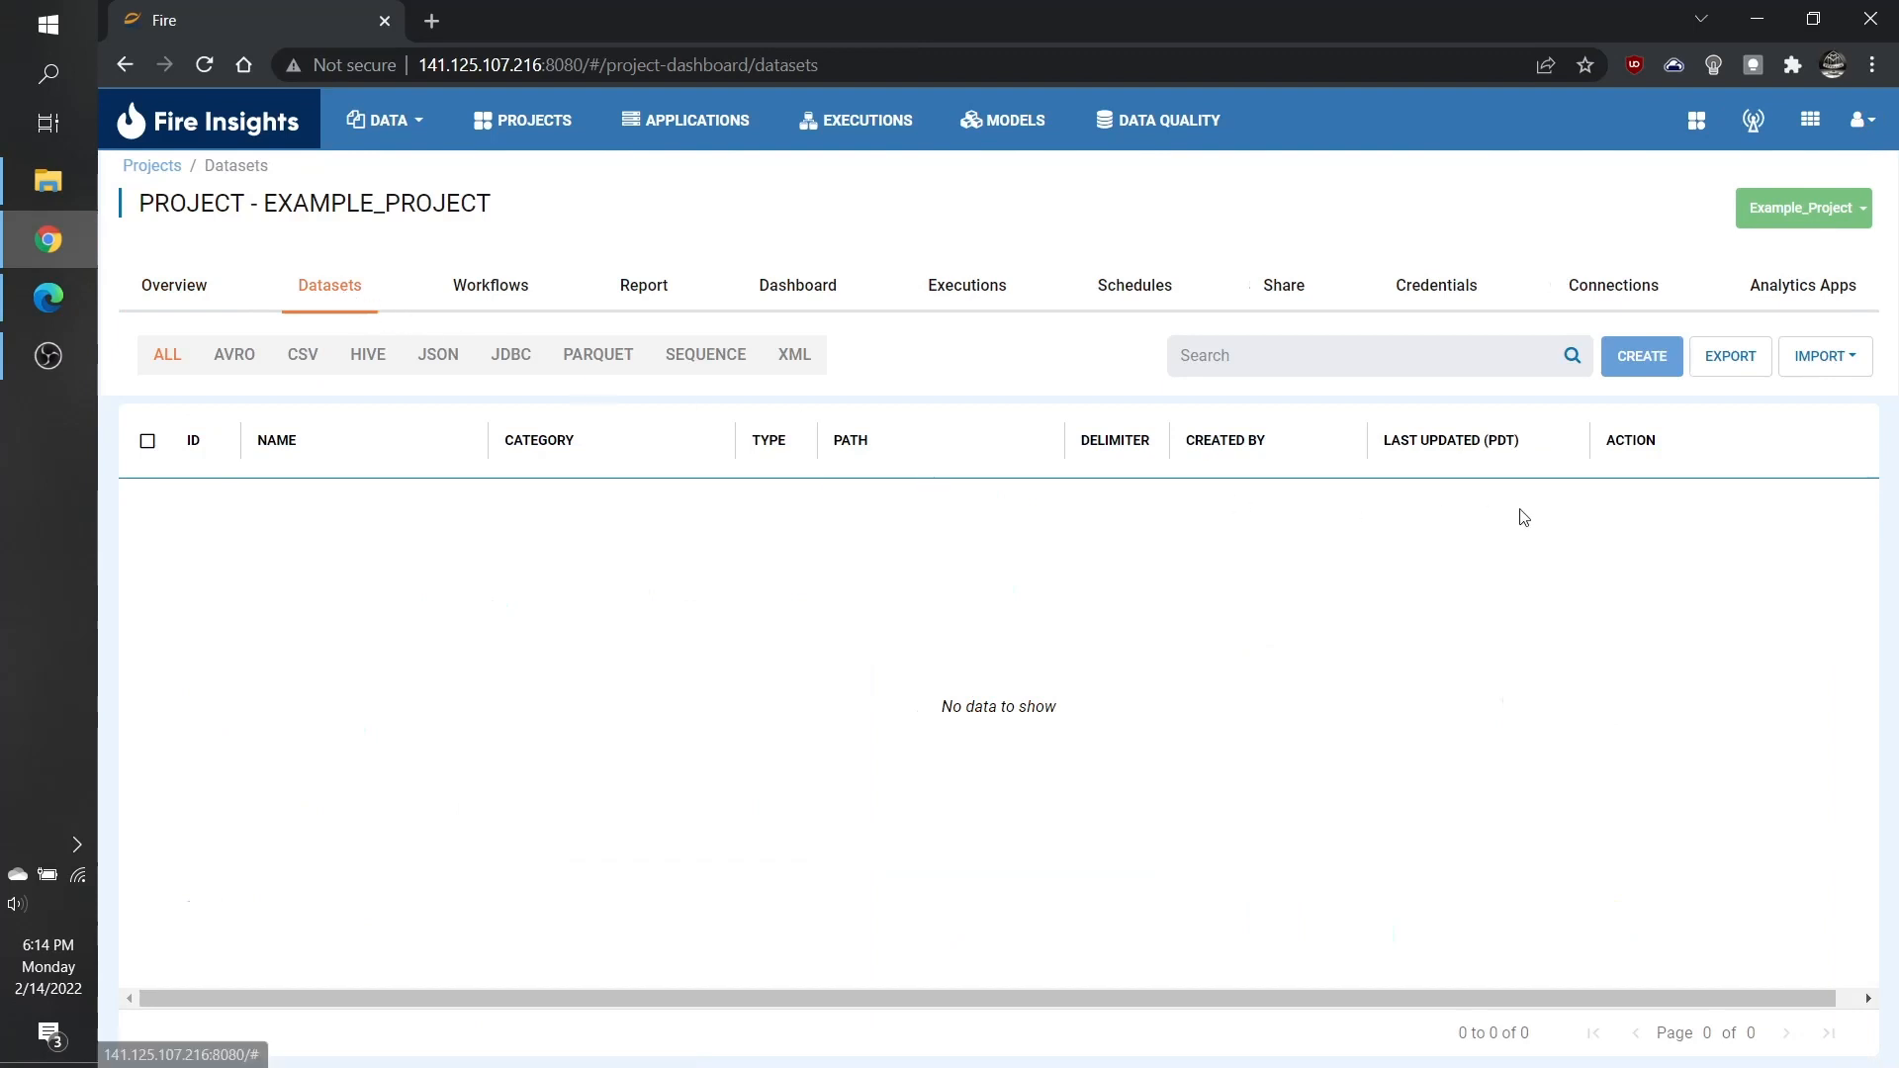
click(1640, 370)
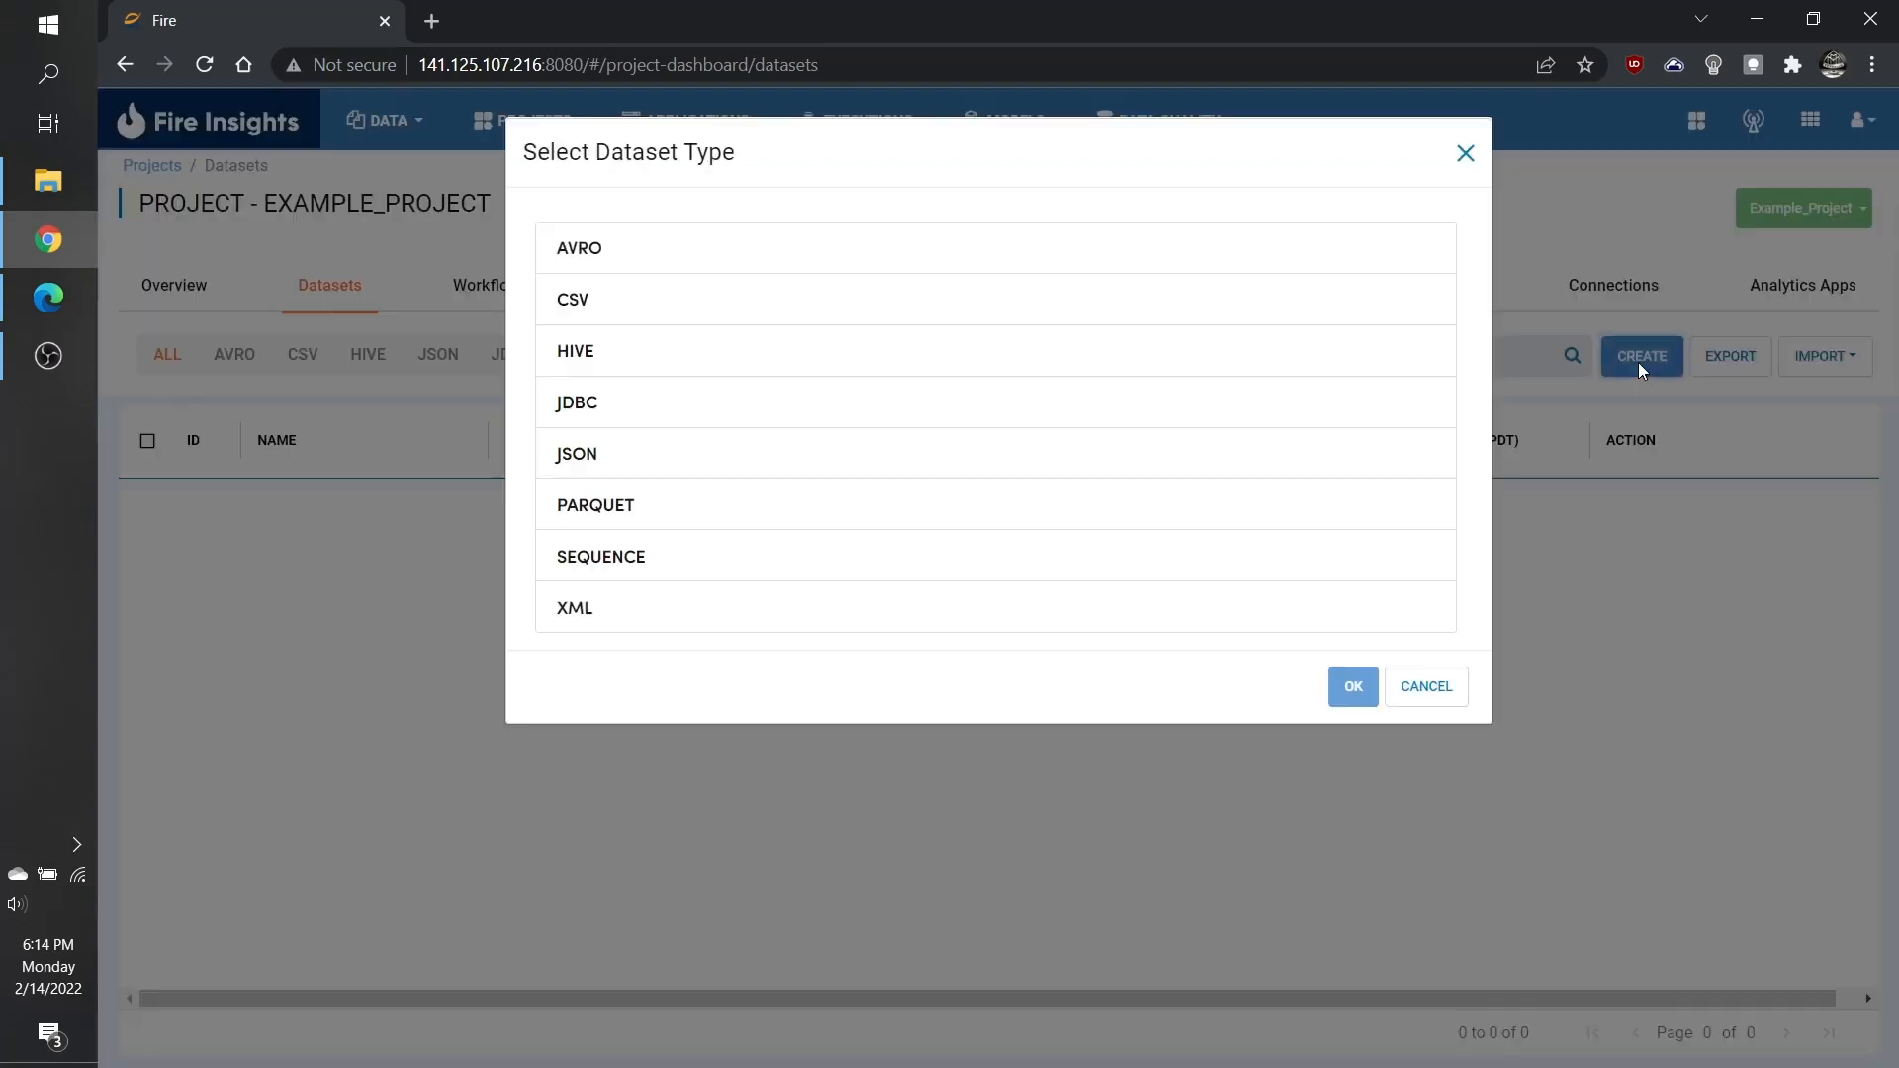
click(1128, 301)
click(1356, 696)
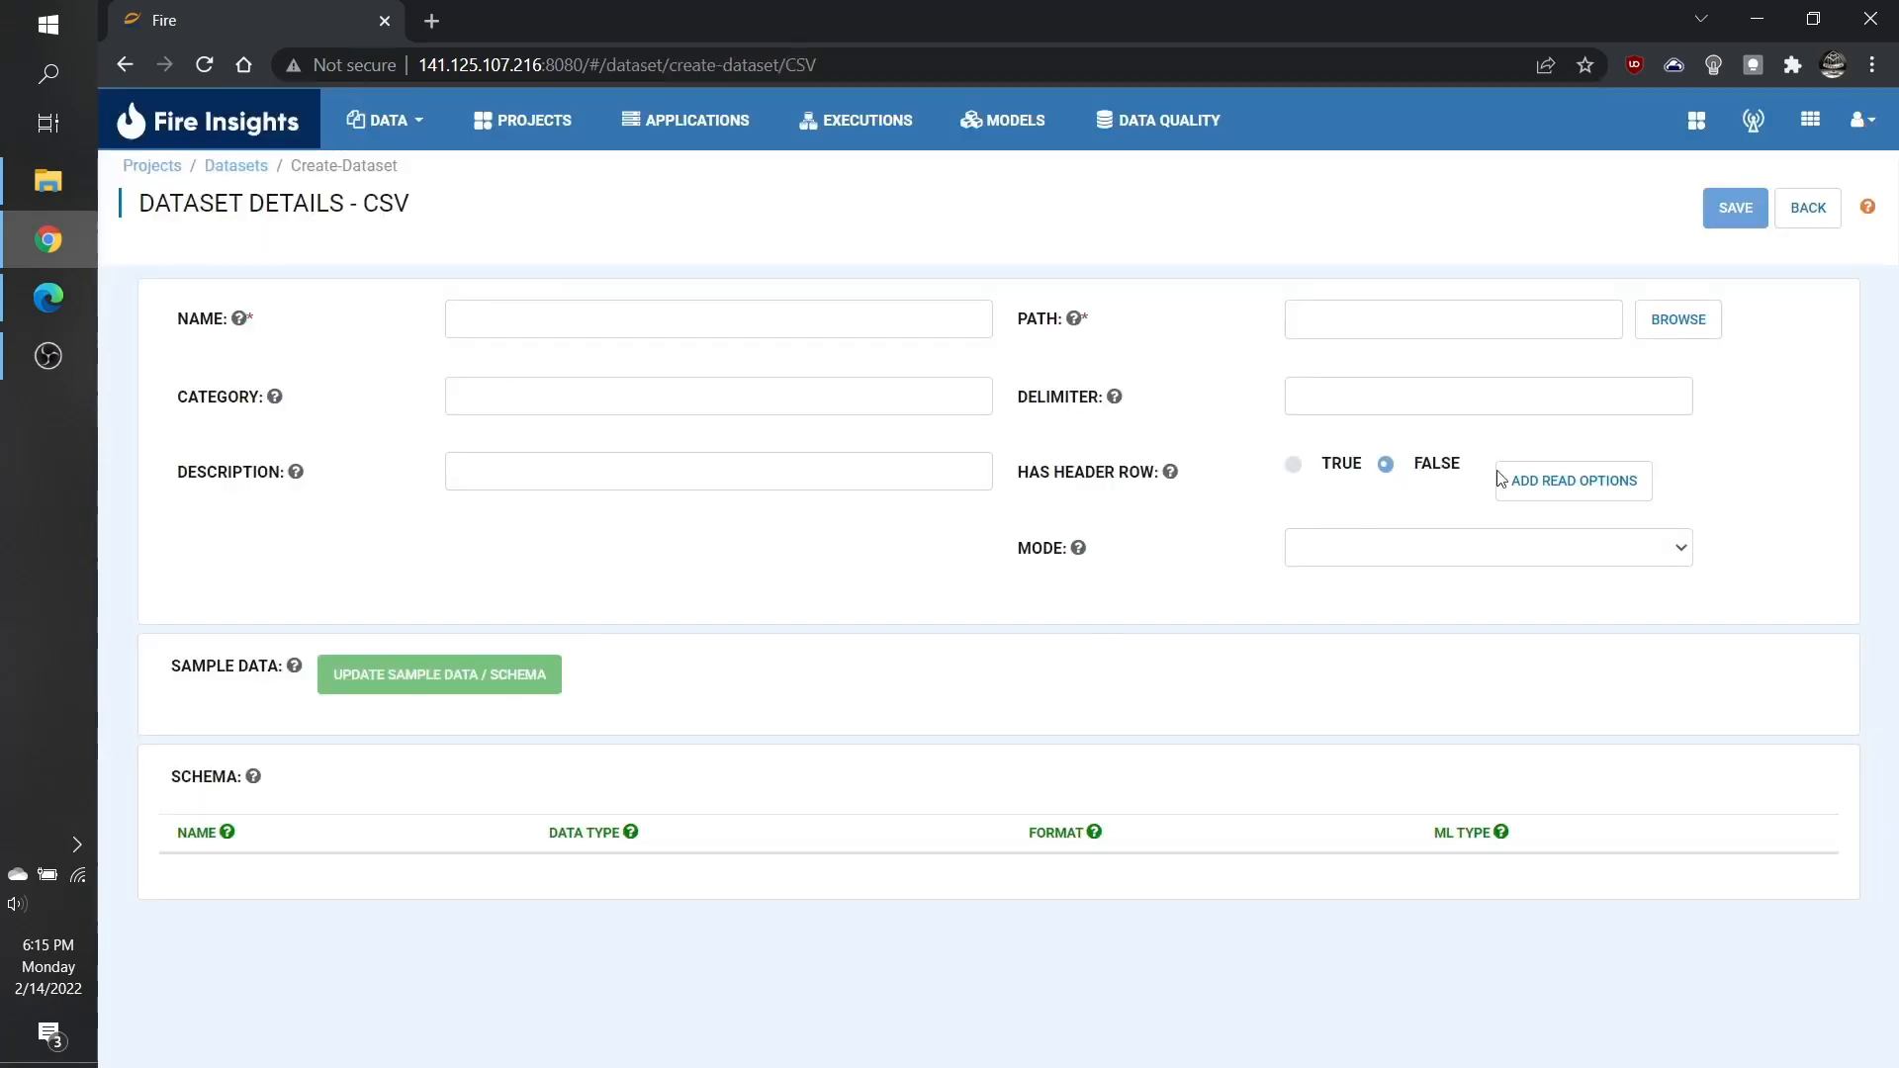
- Set the dataset's path to the glass.csv file in the Example_Data folder
click(1679, 336)
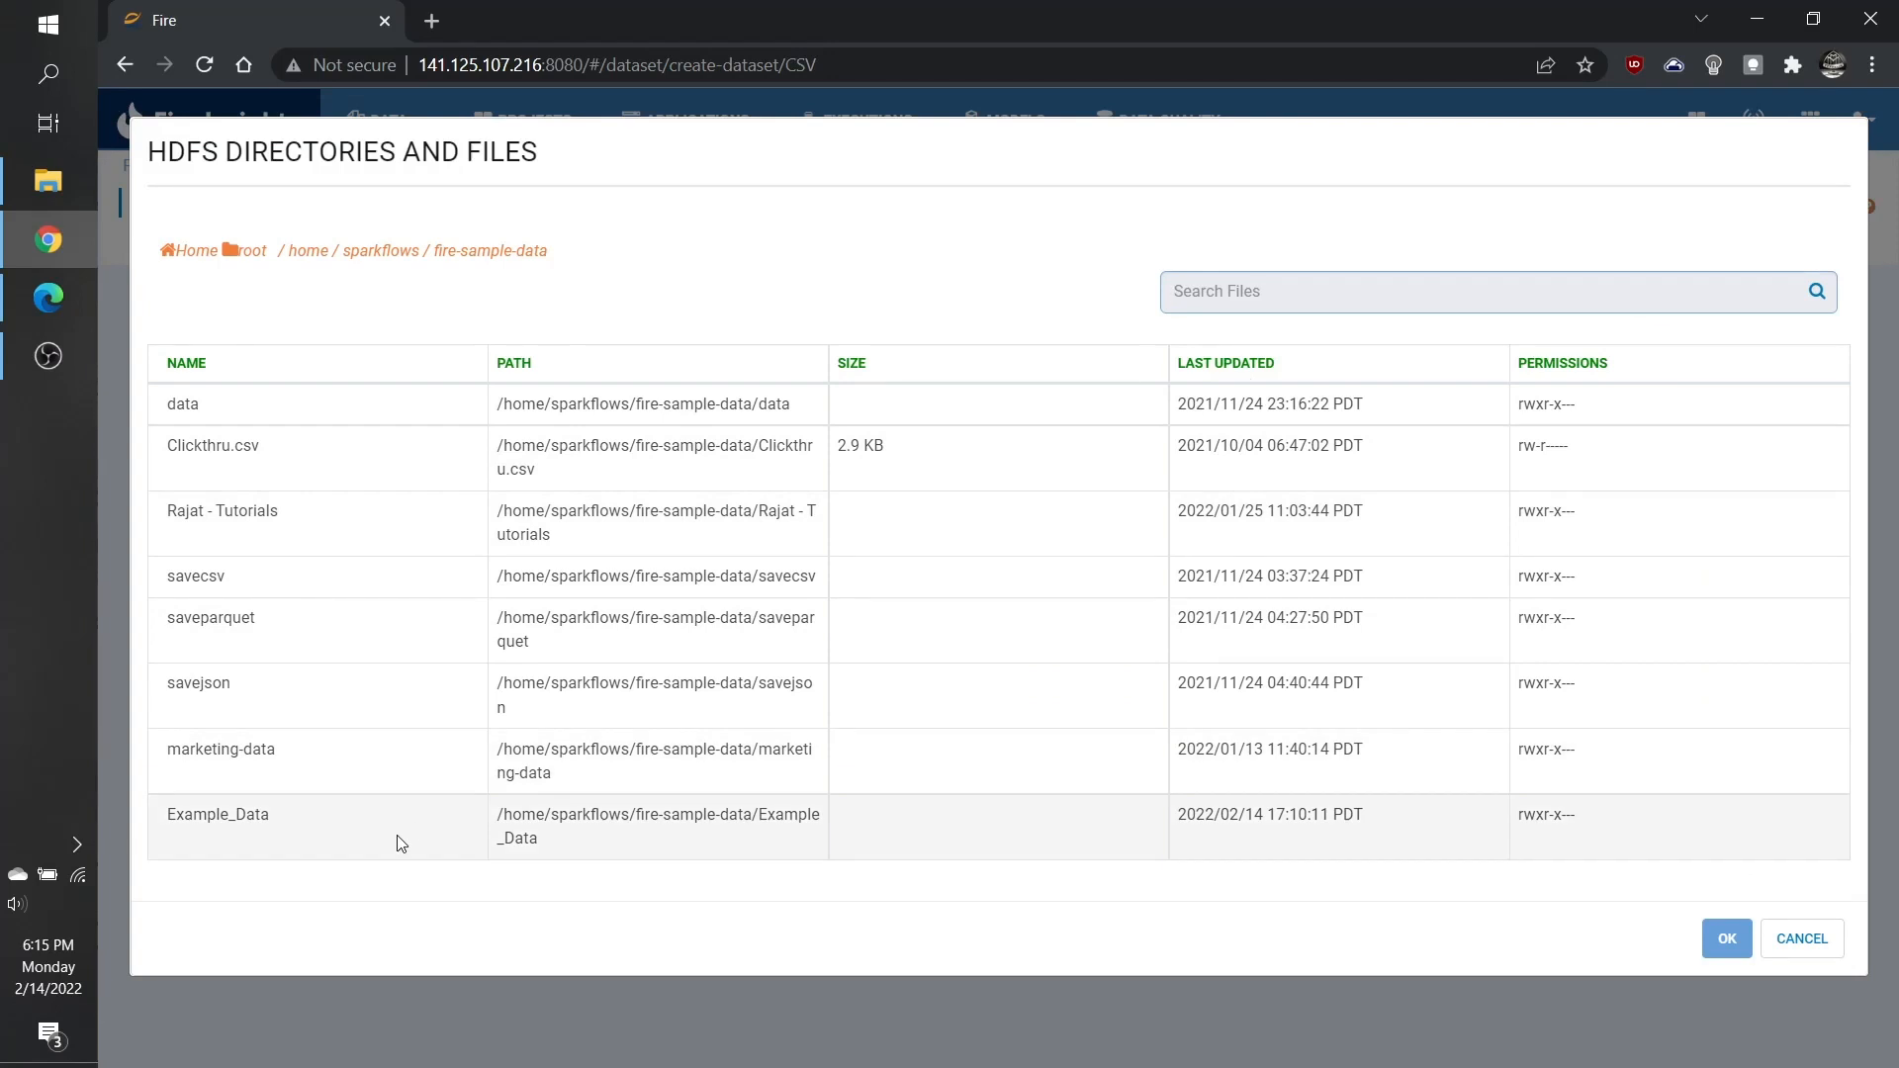
click(400, 843)
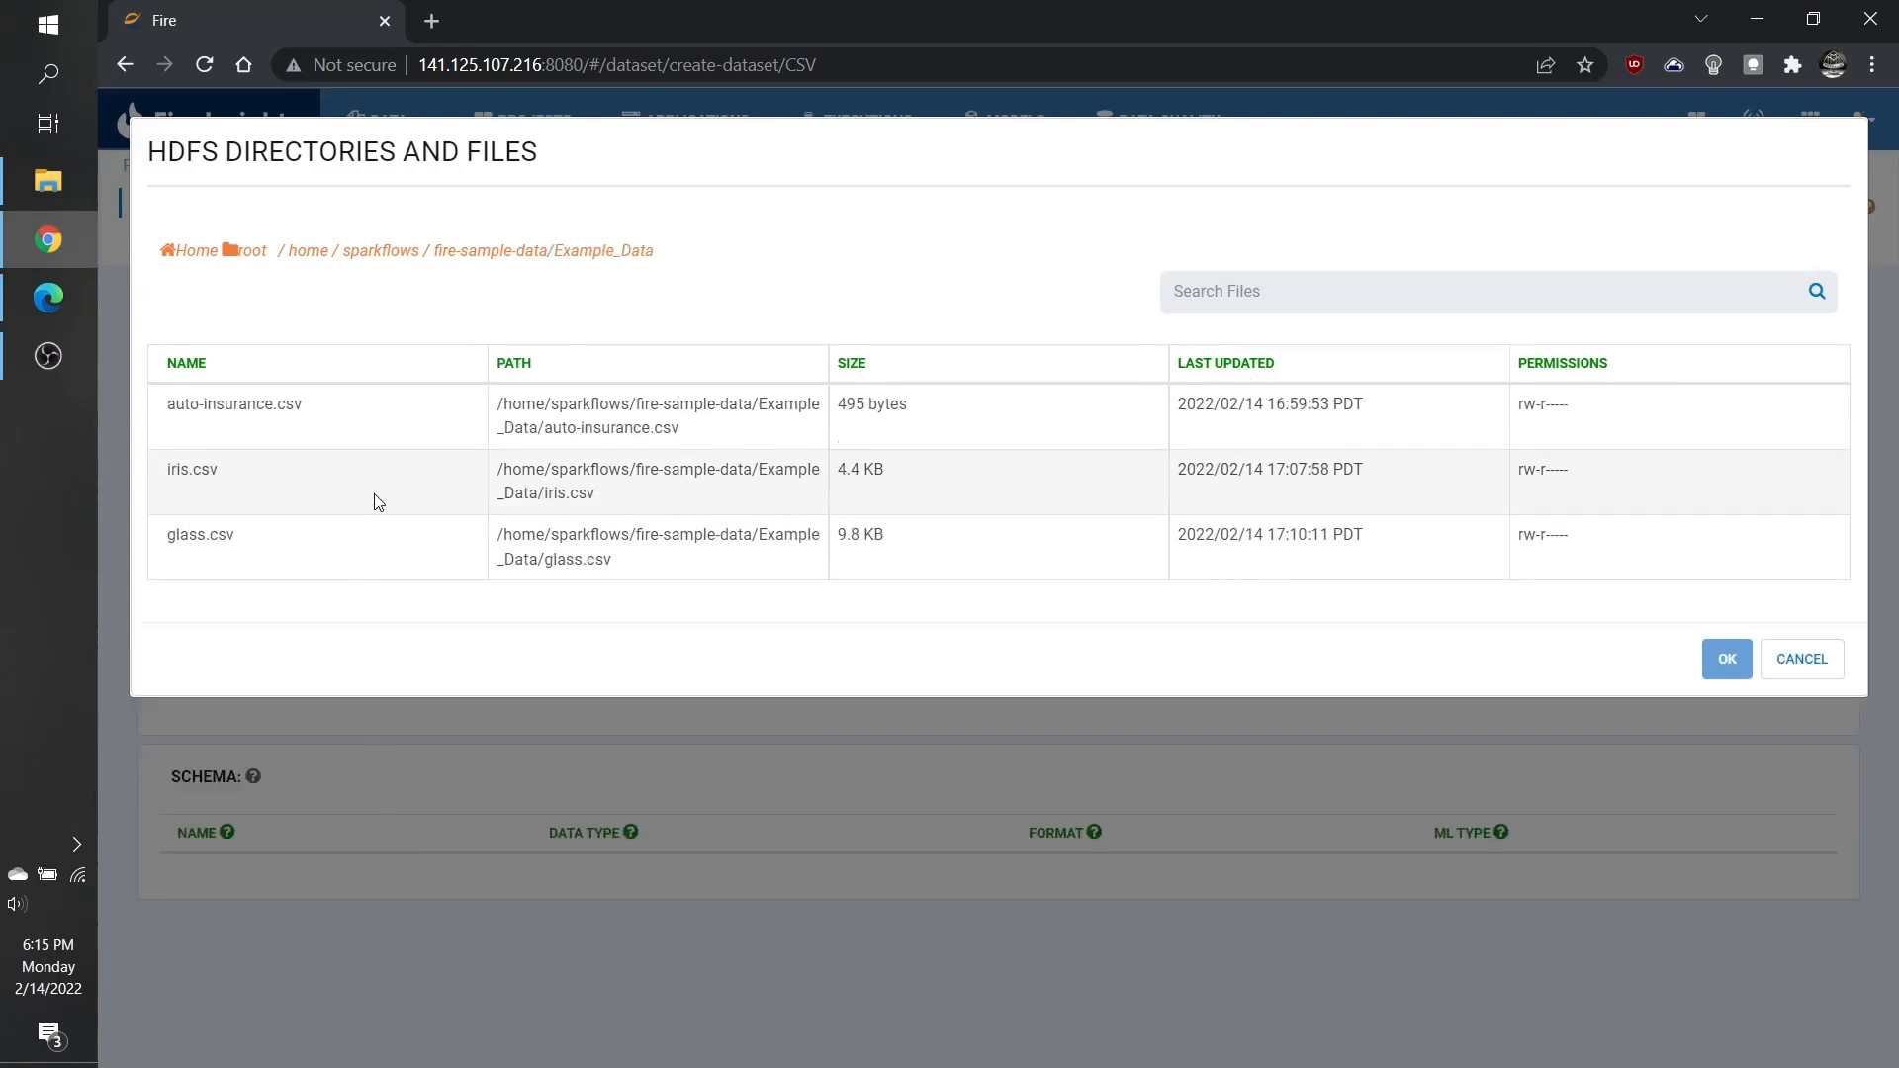
click(368, 552)
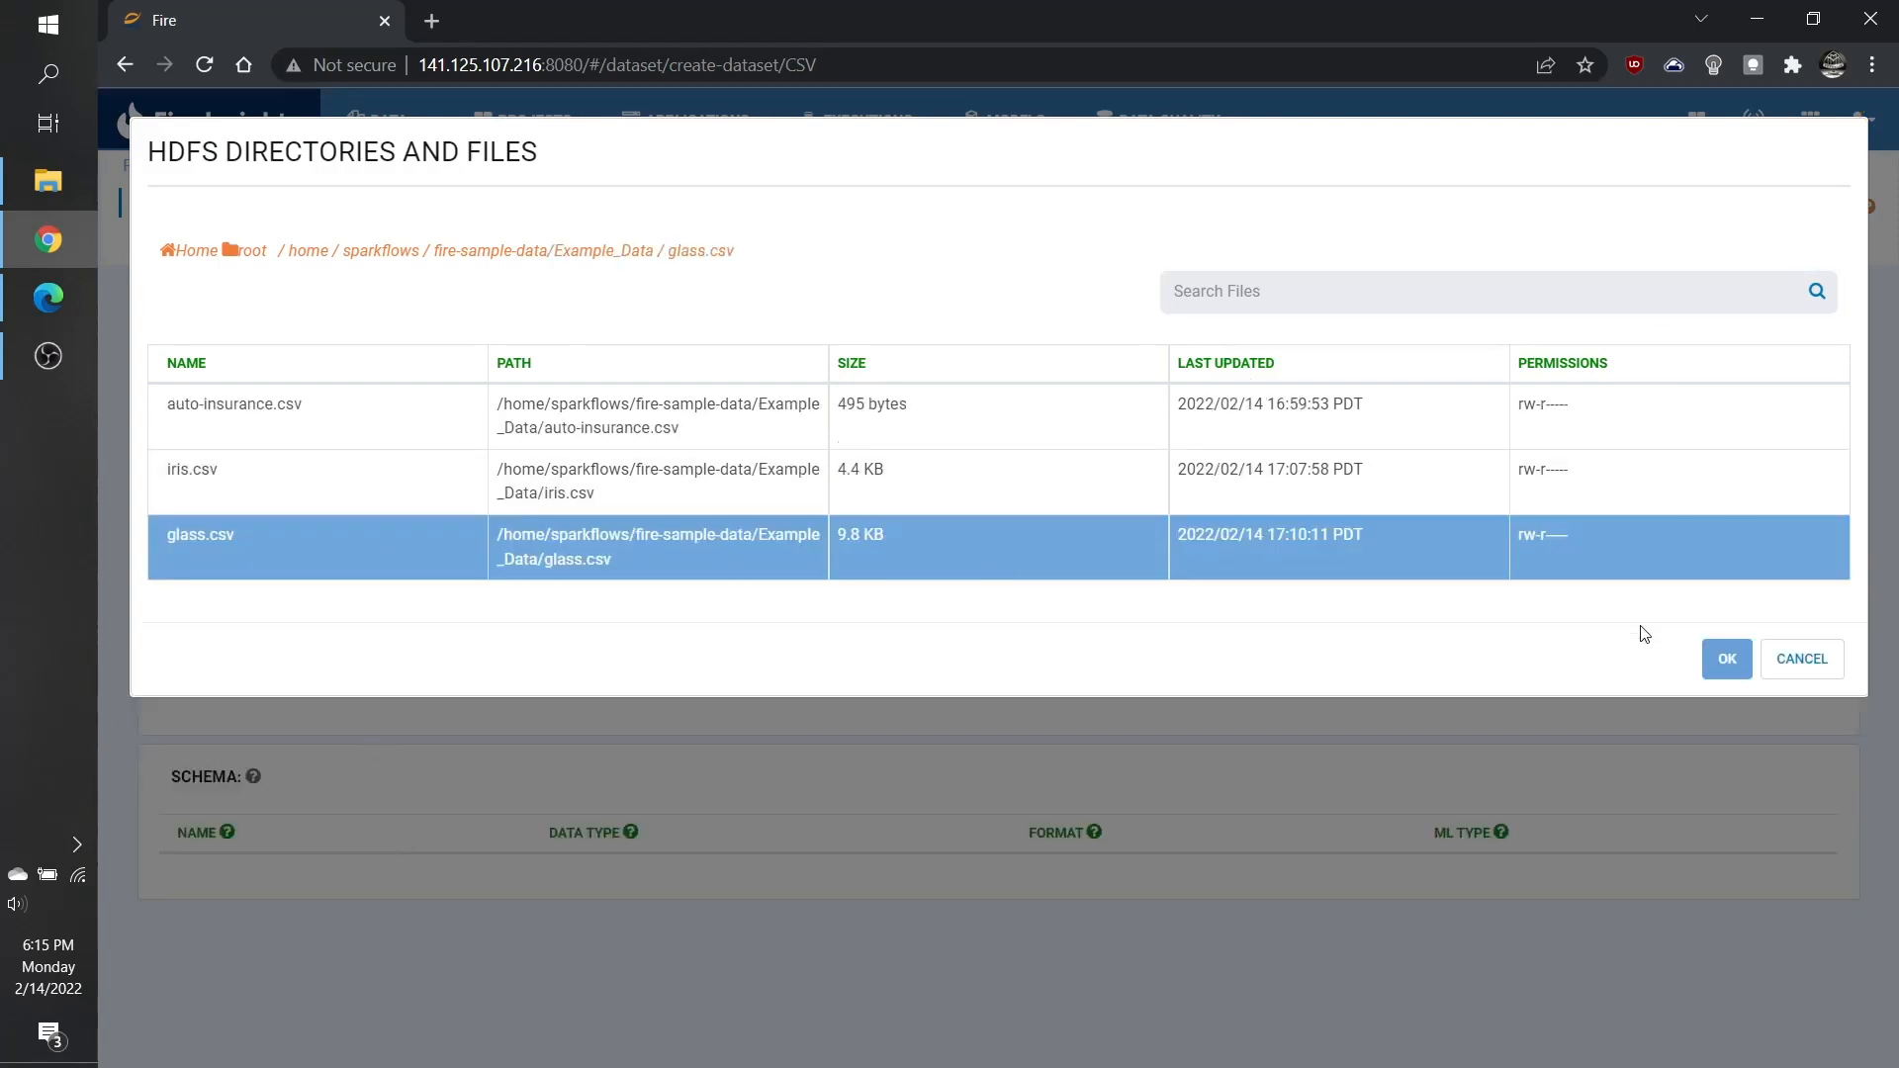
click(1728, 668)
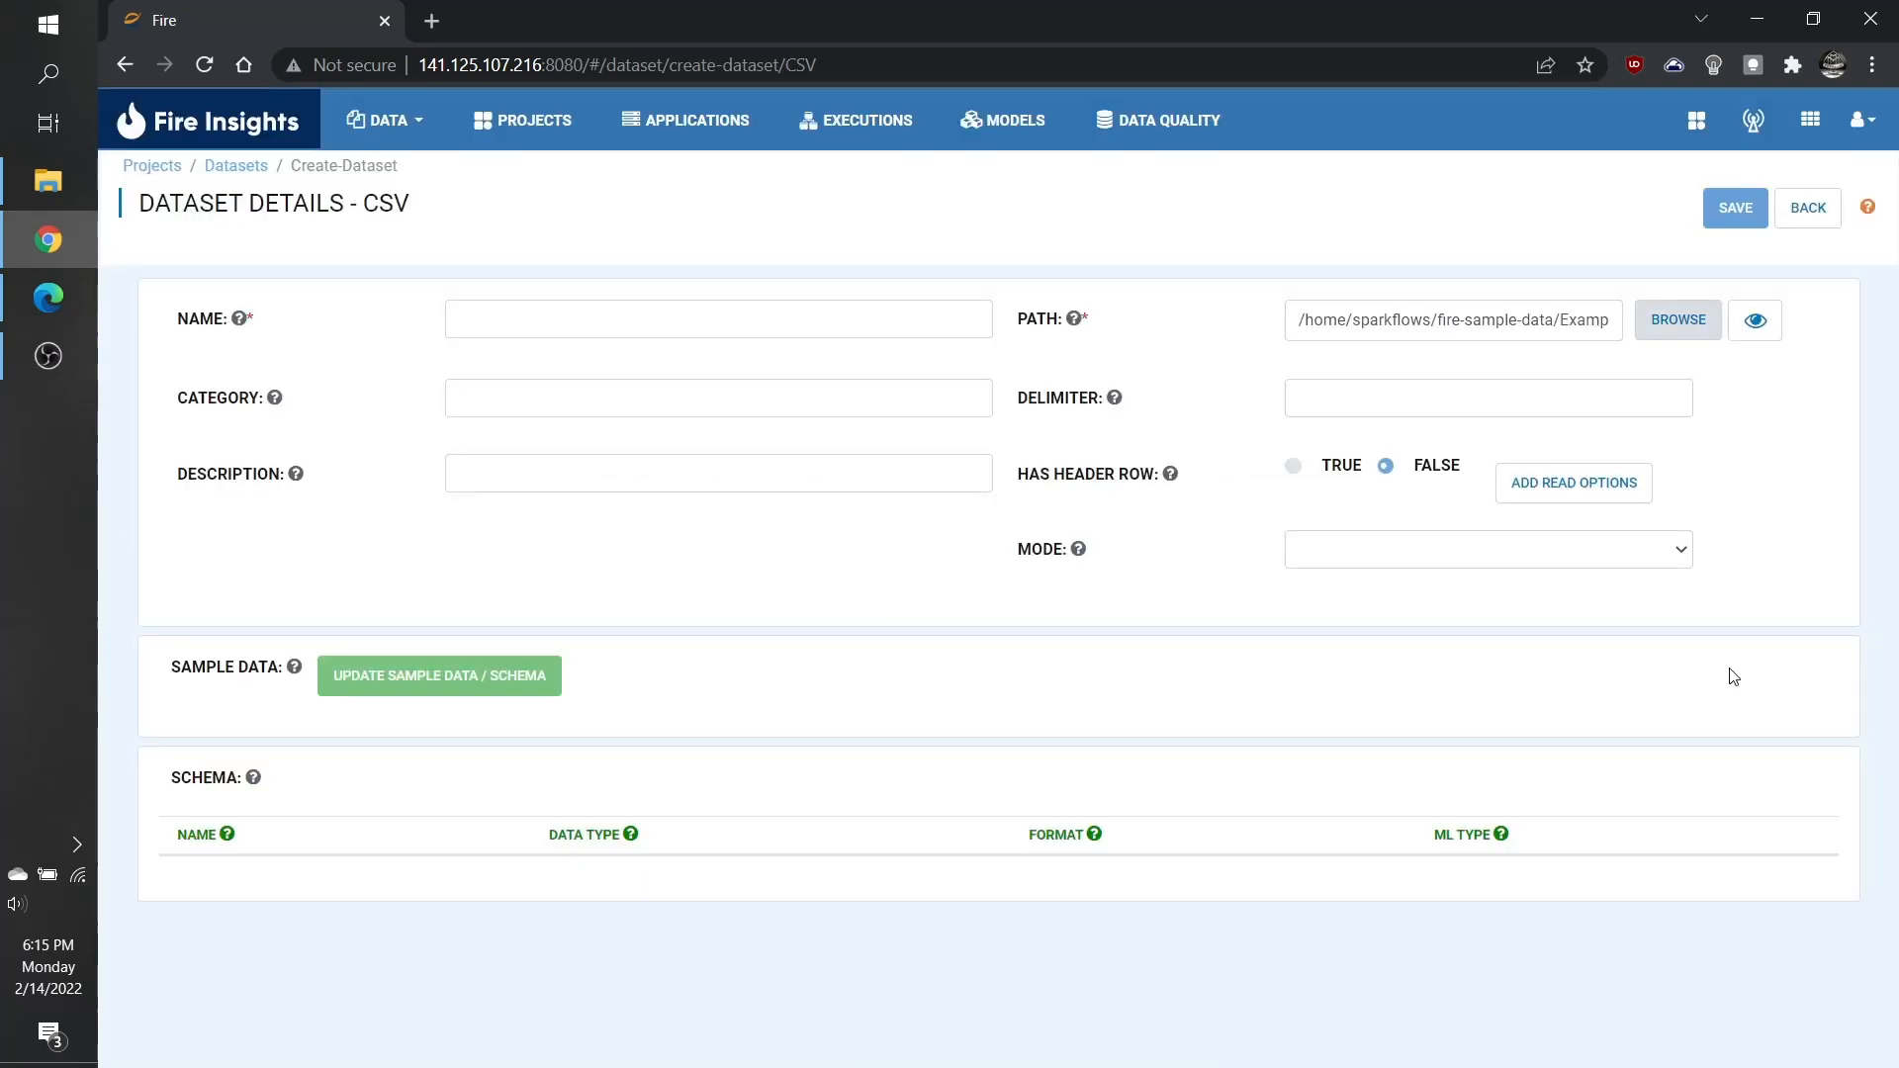
- Name the dataset "Glass Data" and describe it as "Chemical makeup of sample glass"
click(679, 322)
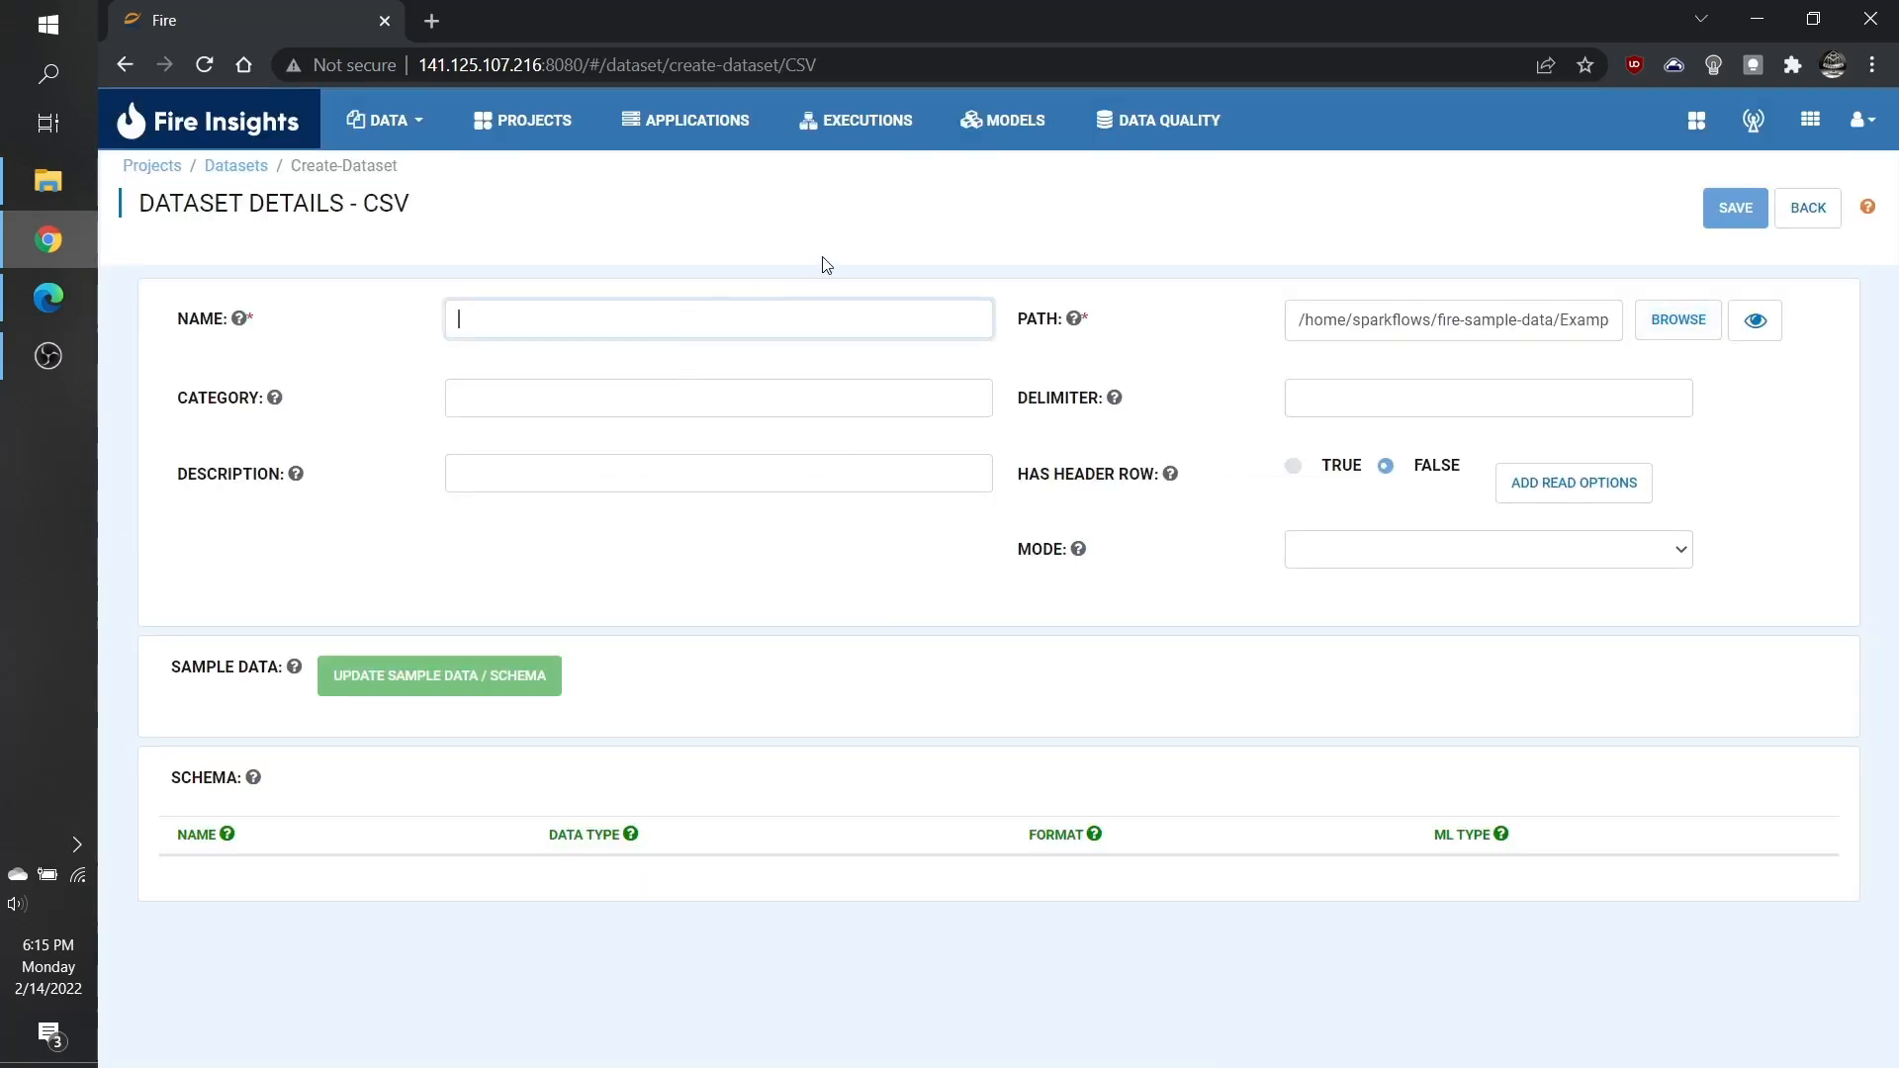
text(Glass Data)
click(732, 472)
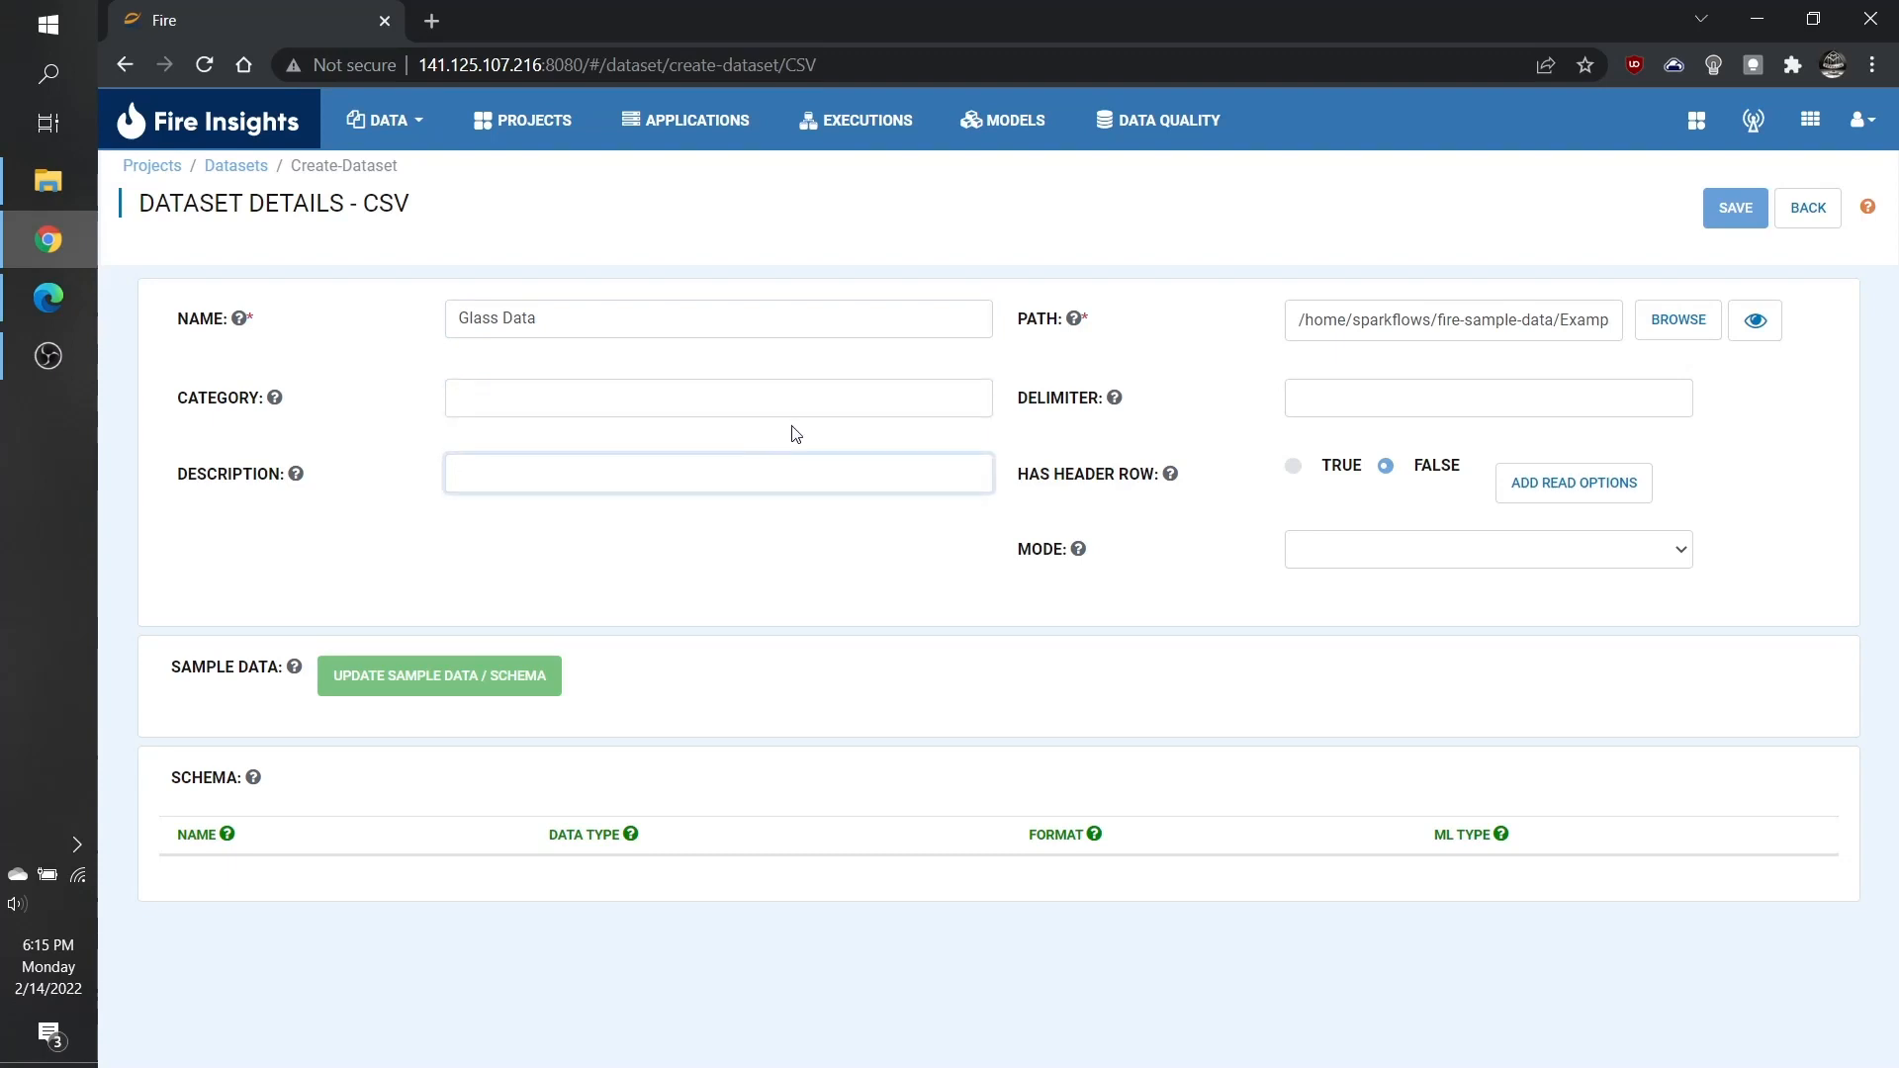
text(Chemical makeup of sample g)
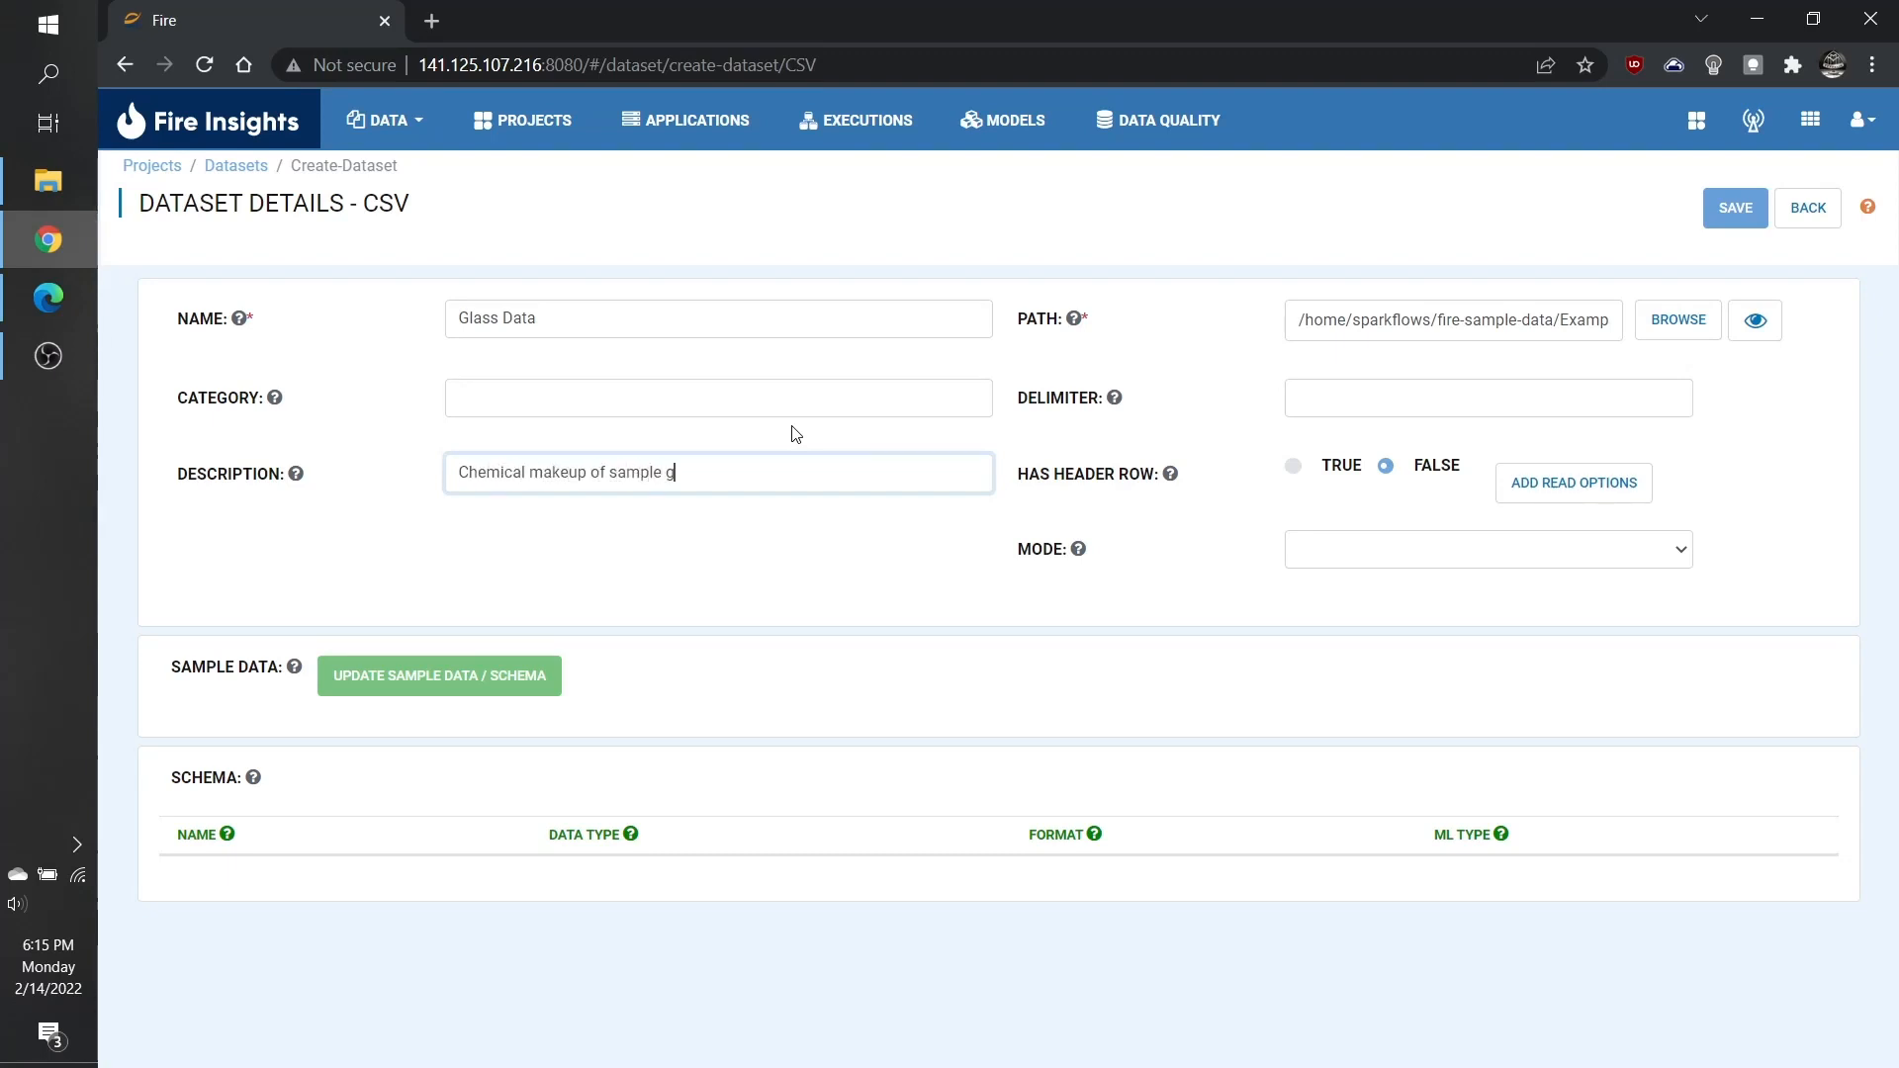
text(lass)
click(1388, 394)
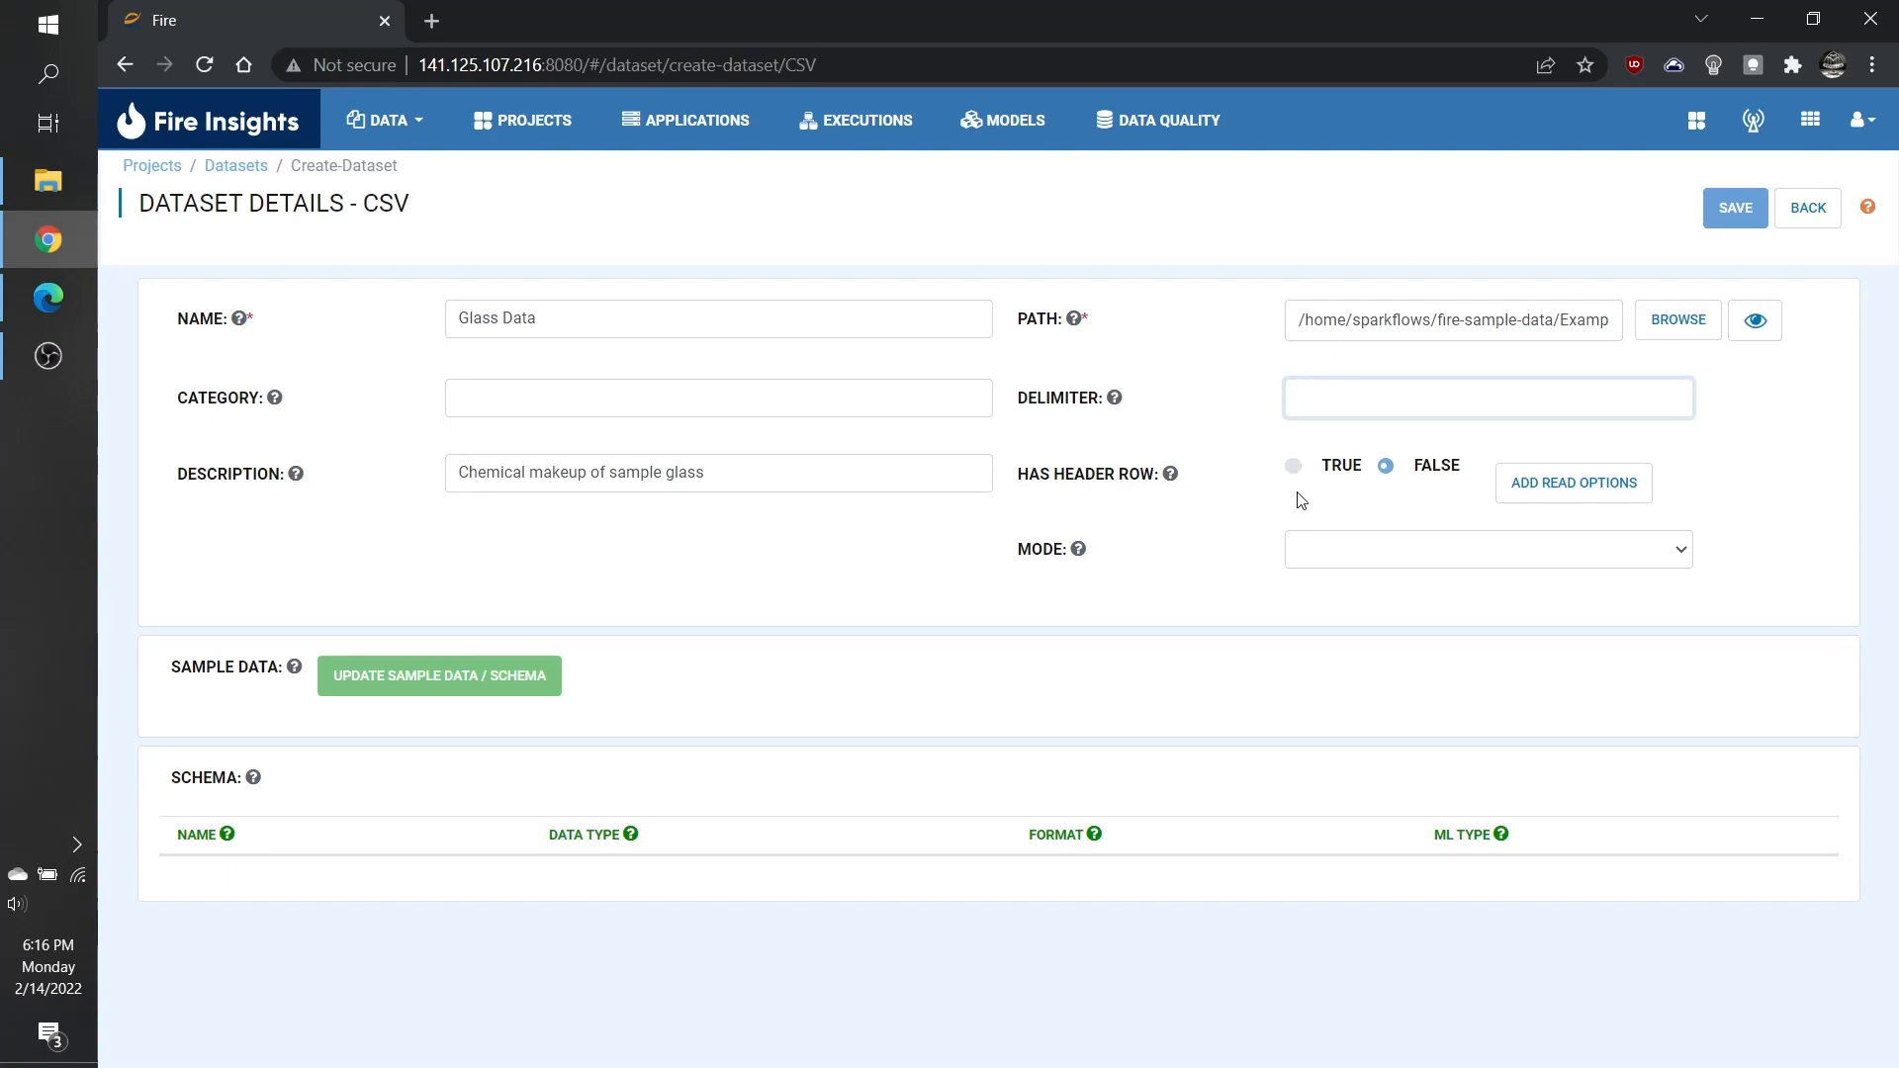
click(1415, 563)
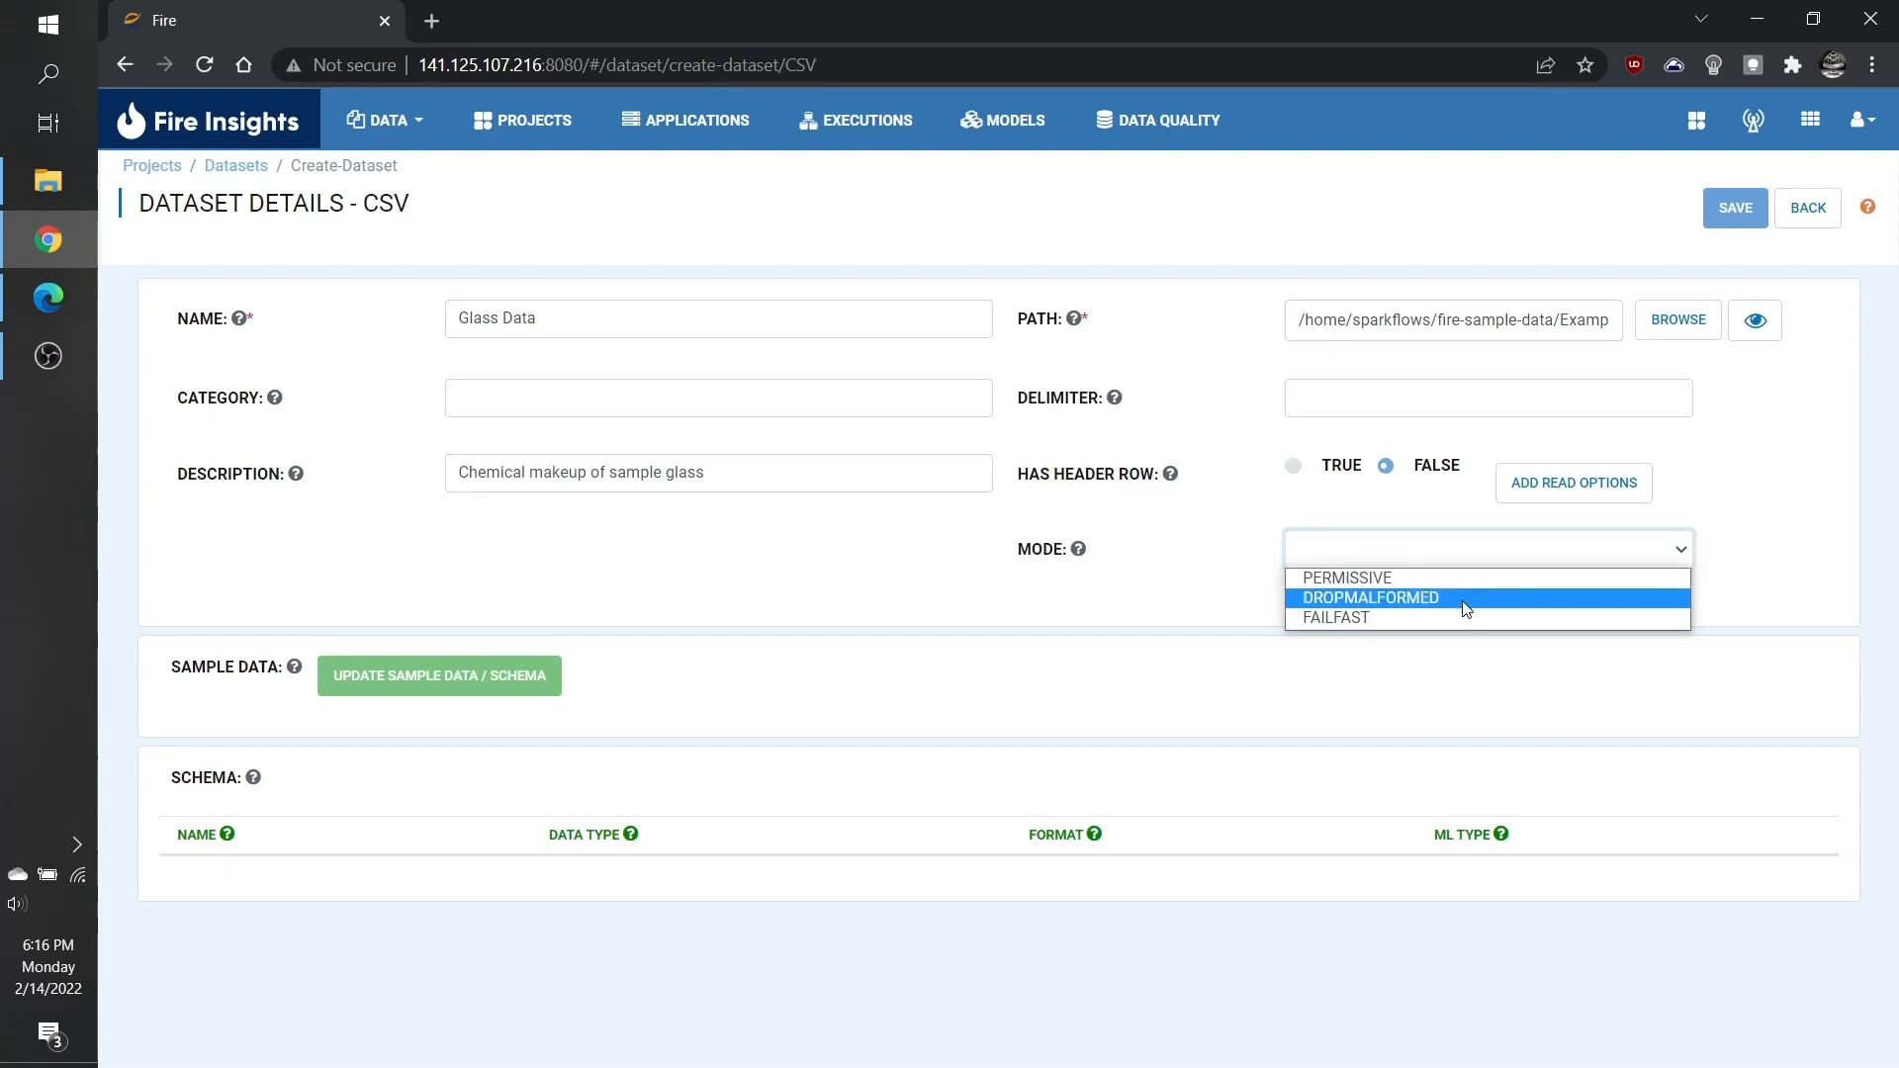
click(1417, 567)
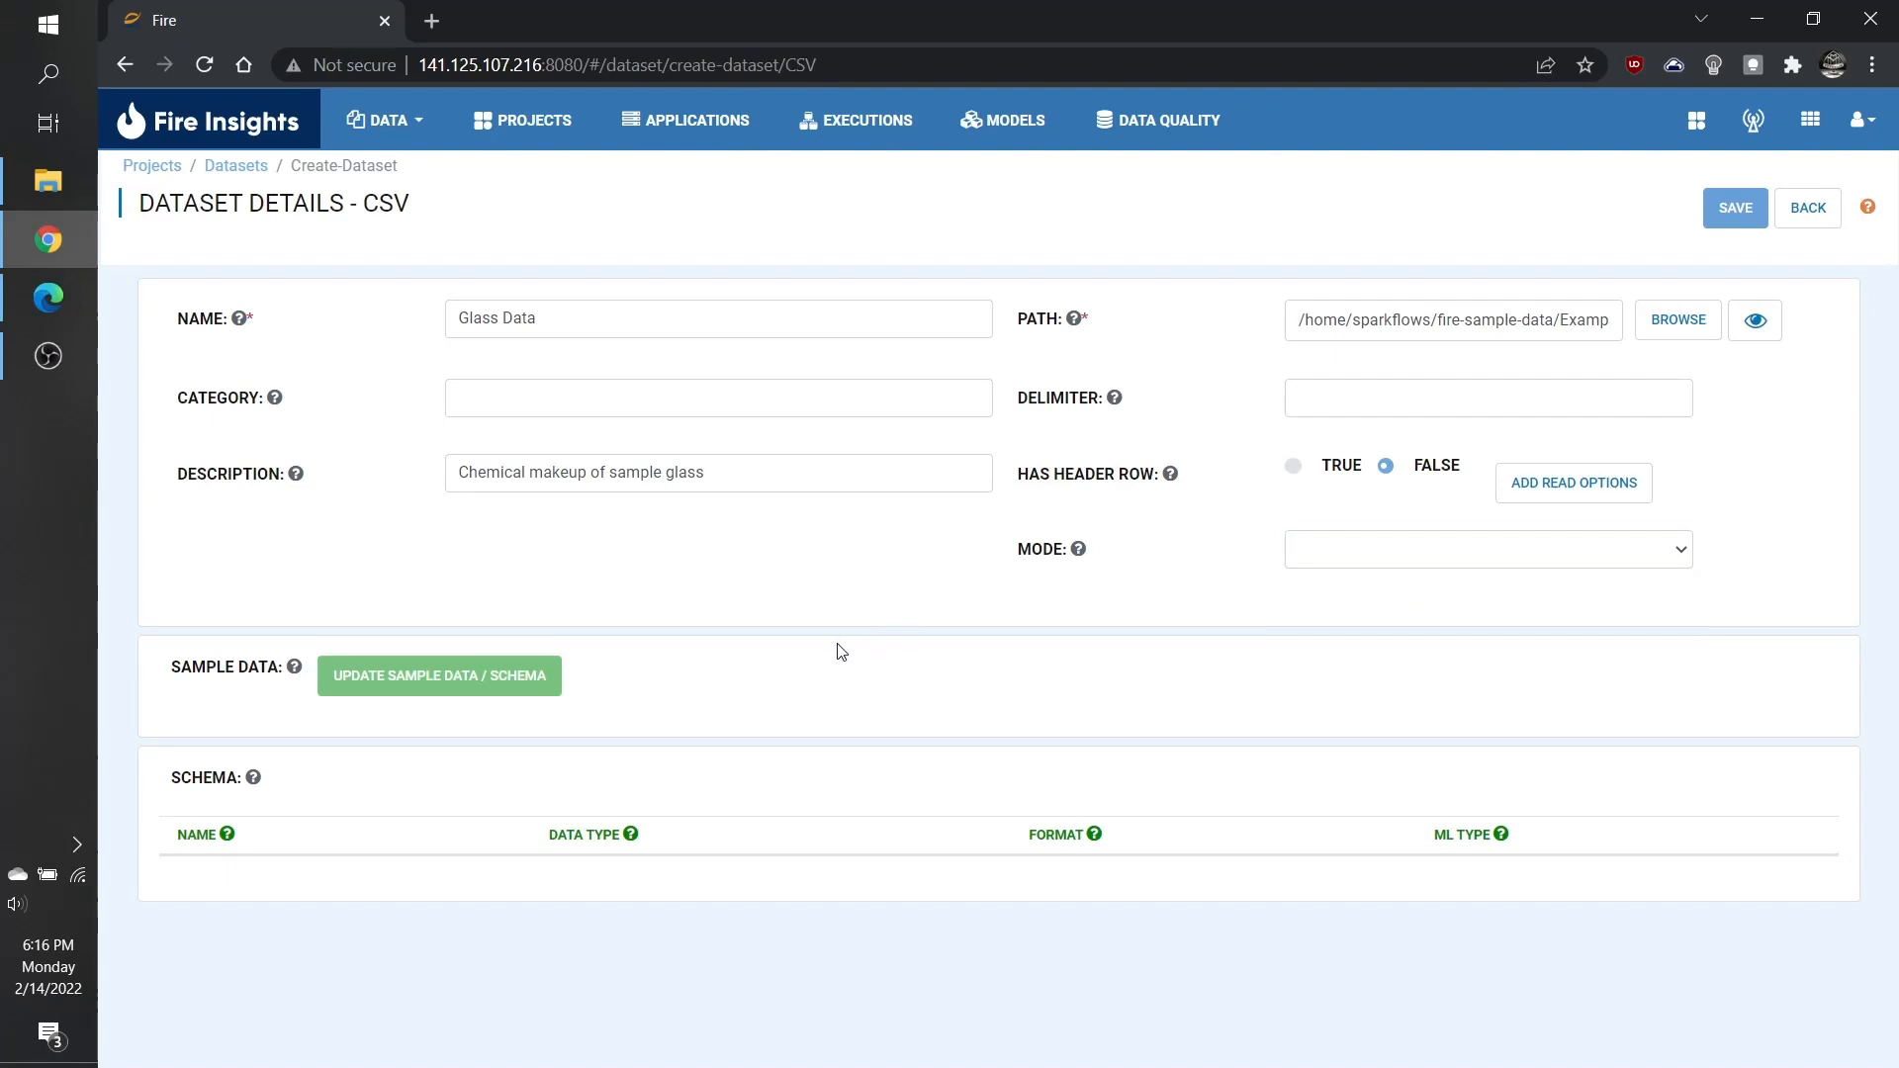
- Load the sample data and schema from the file without a header row and review the sample rows
click(535, 690)
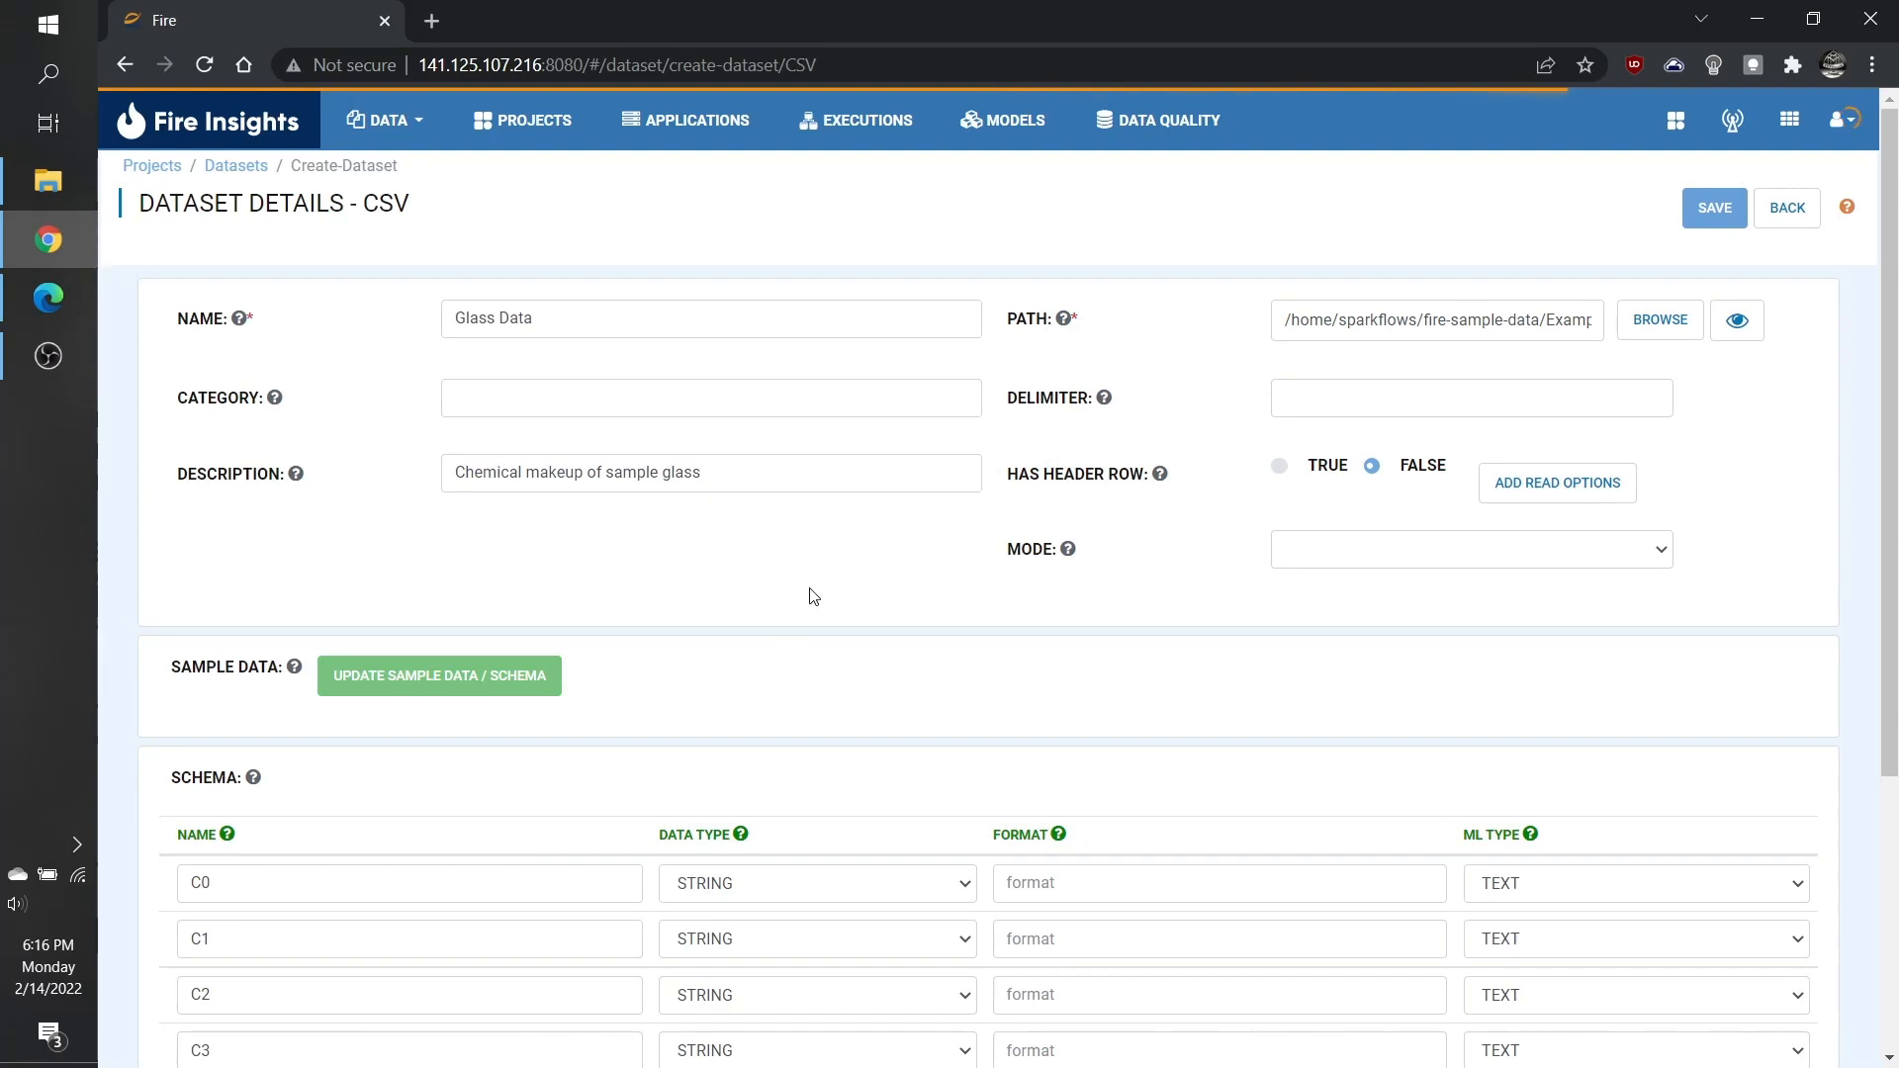
scroll(813, 595, down, 4)
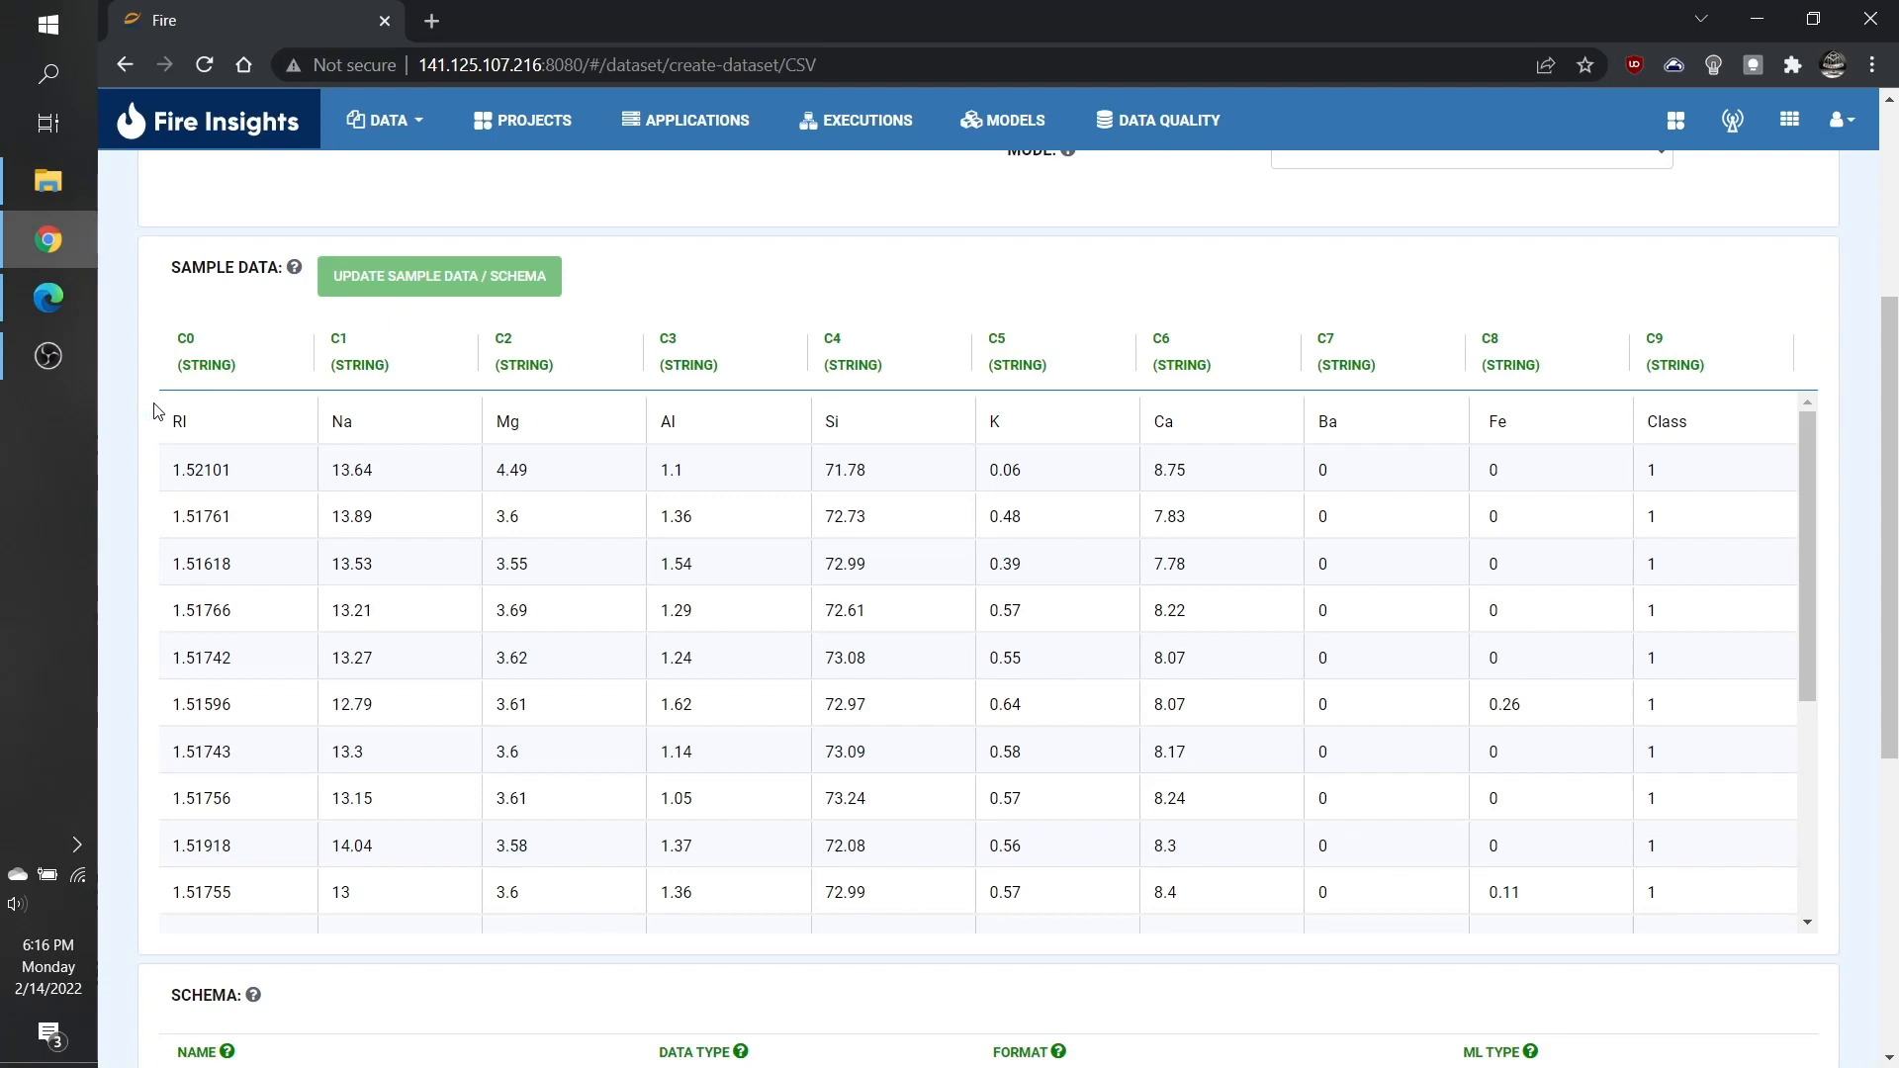
scroll(1537, 557, up, 4)
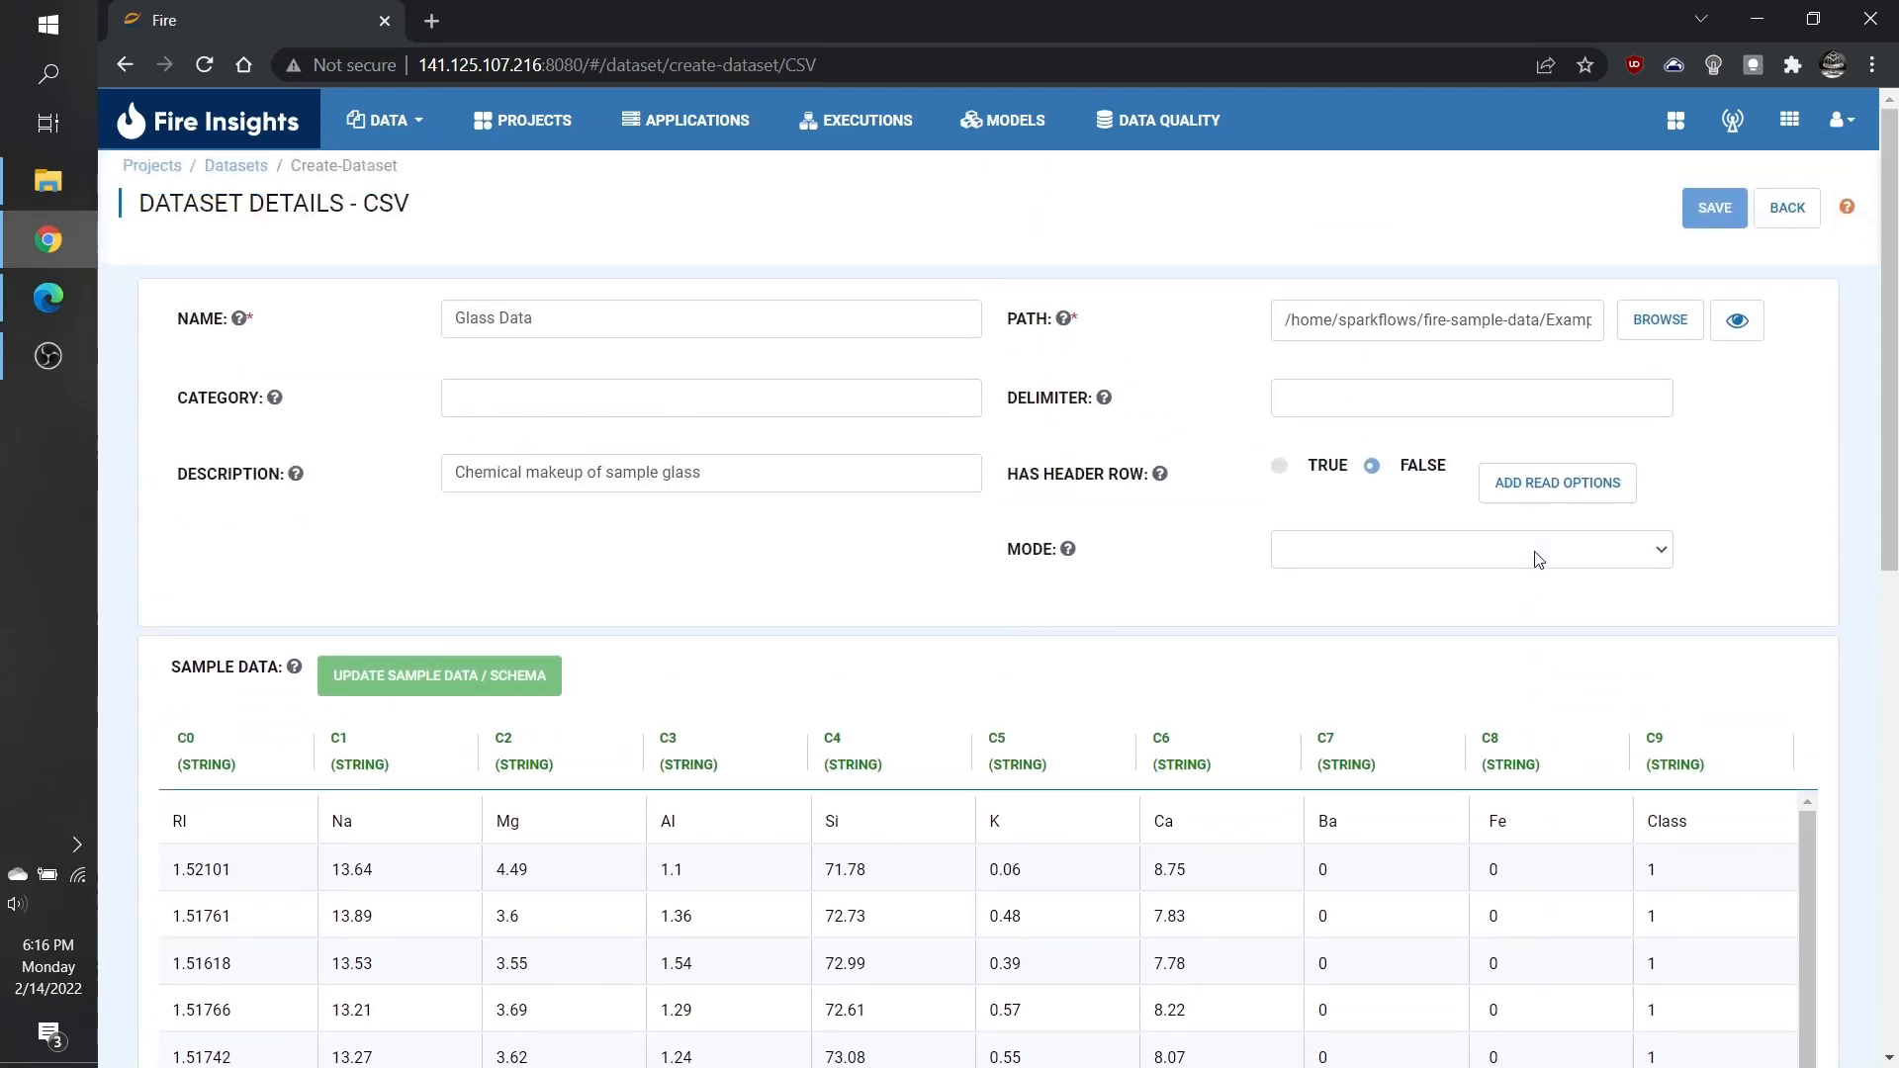
- Set the header row option to True, refresh the sample data and schema, and check the resulting columns
click(1281, 468)
click(494, 680)
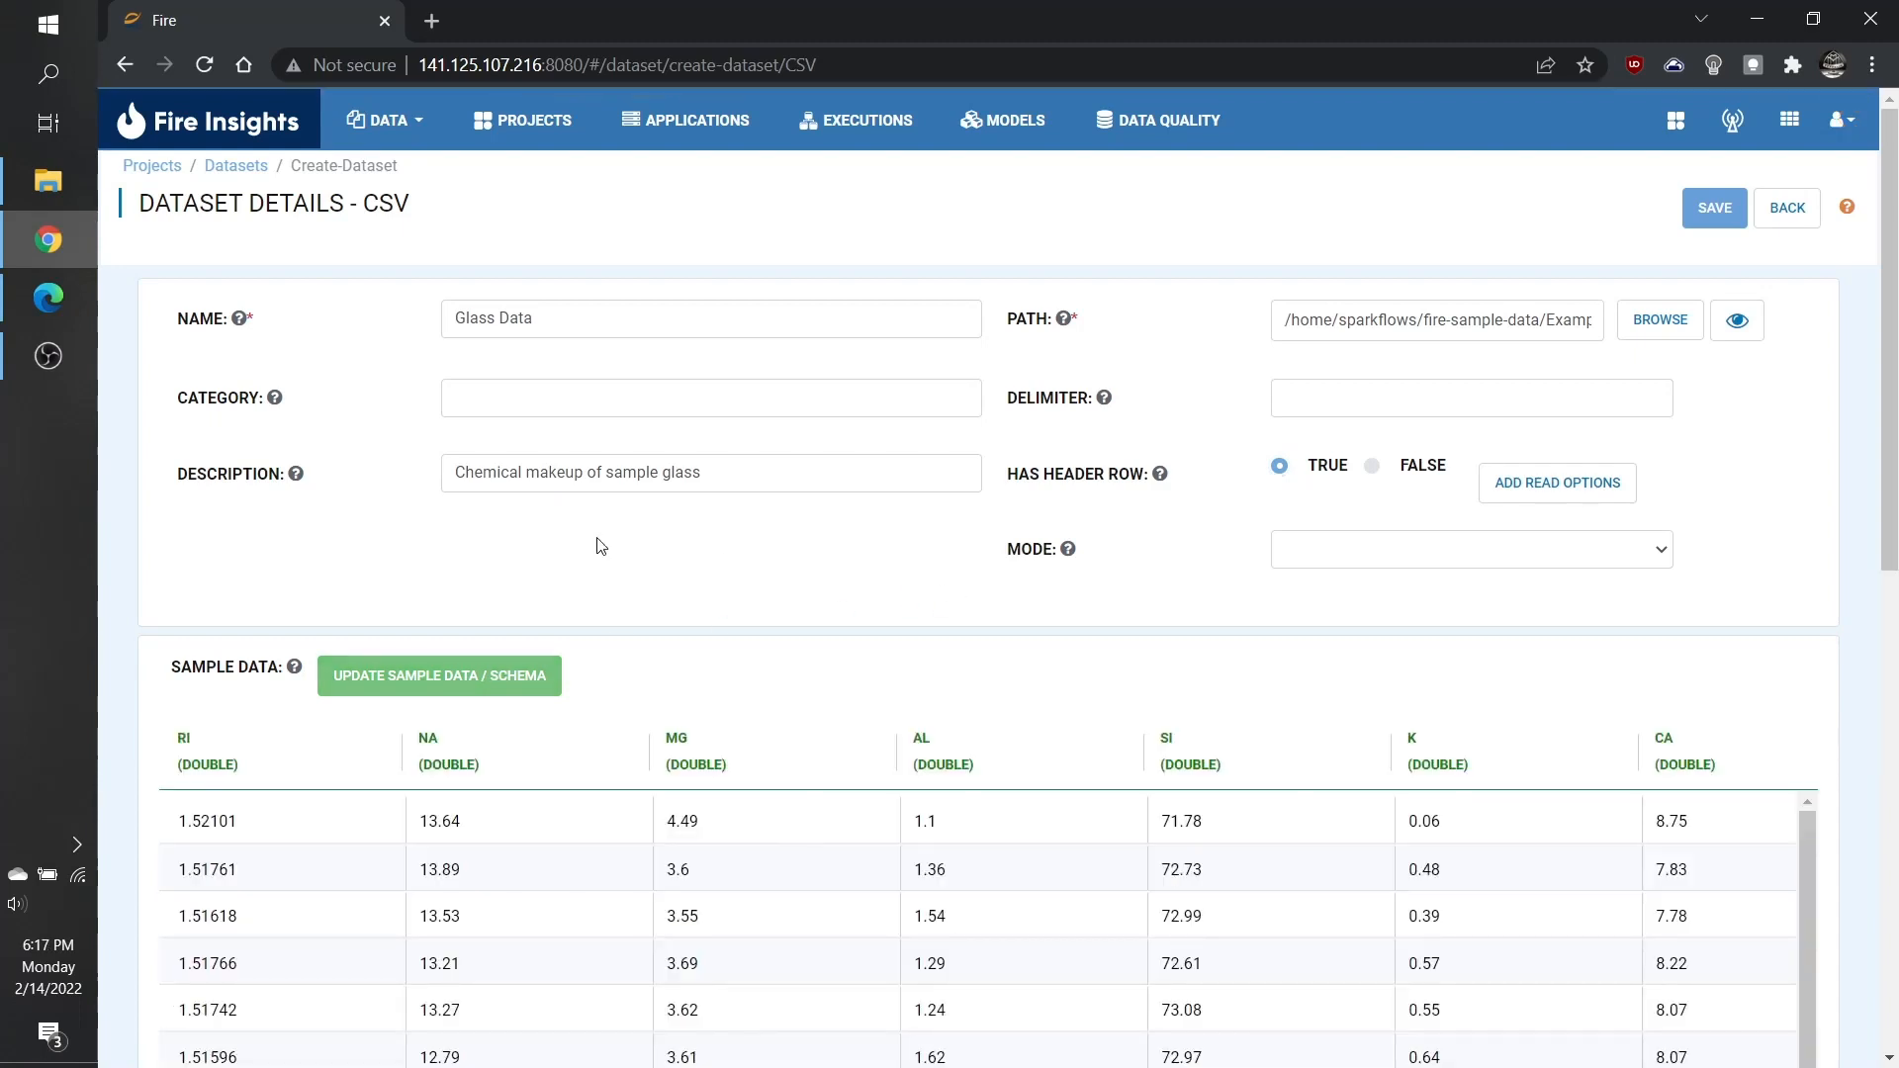
scroll(126, 545, down, 3)
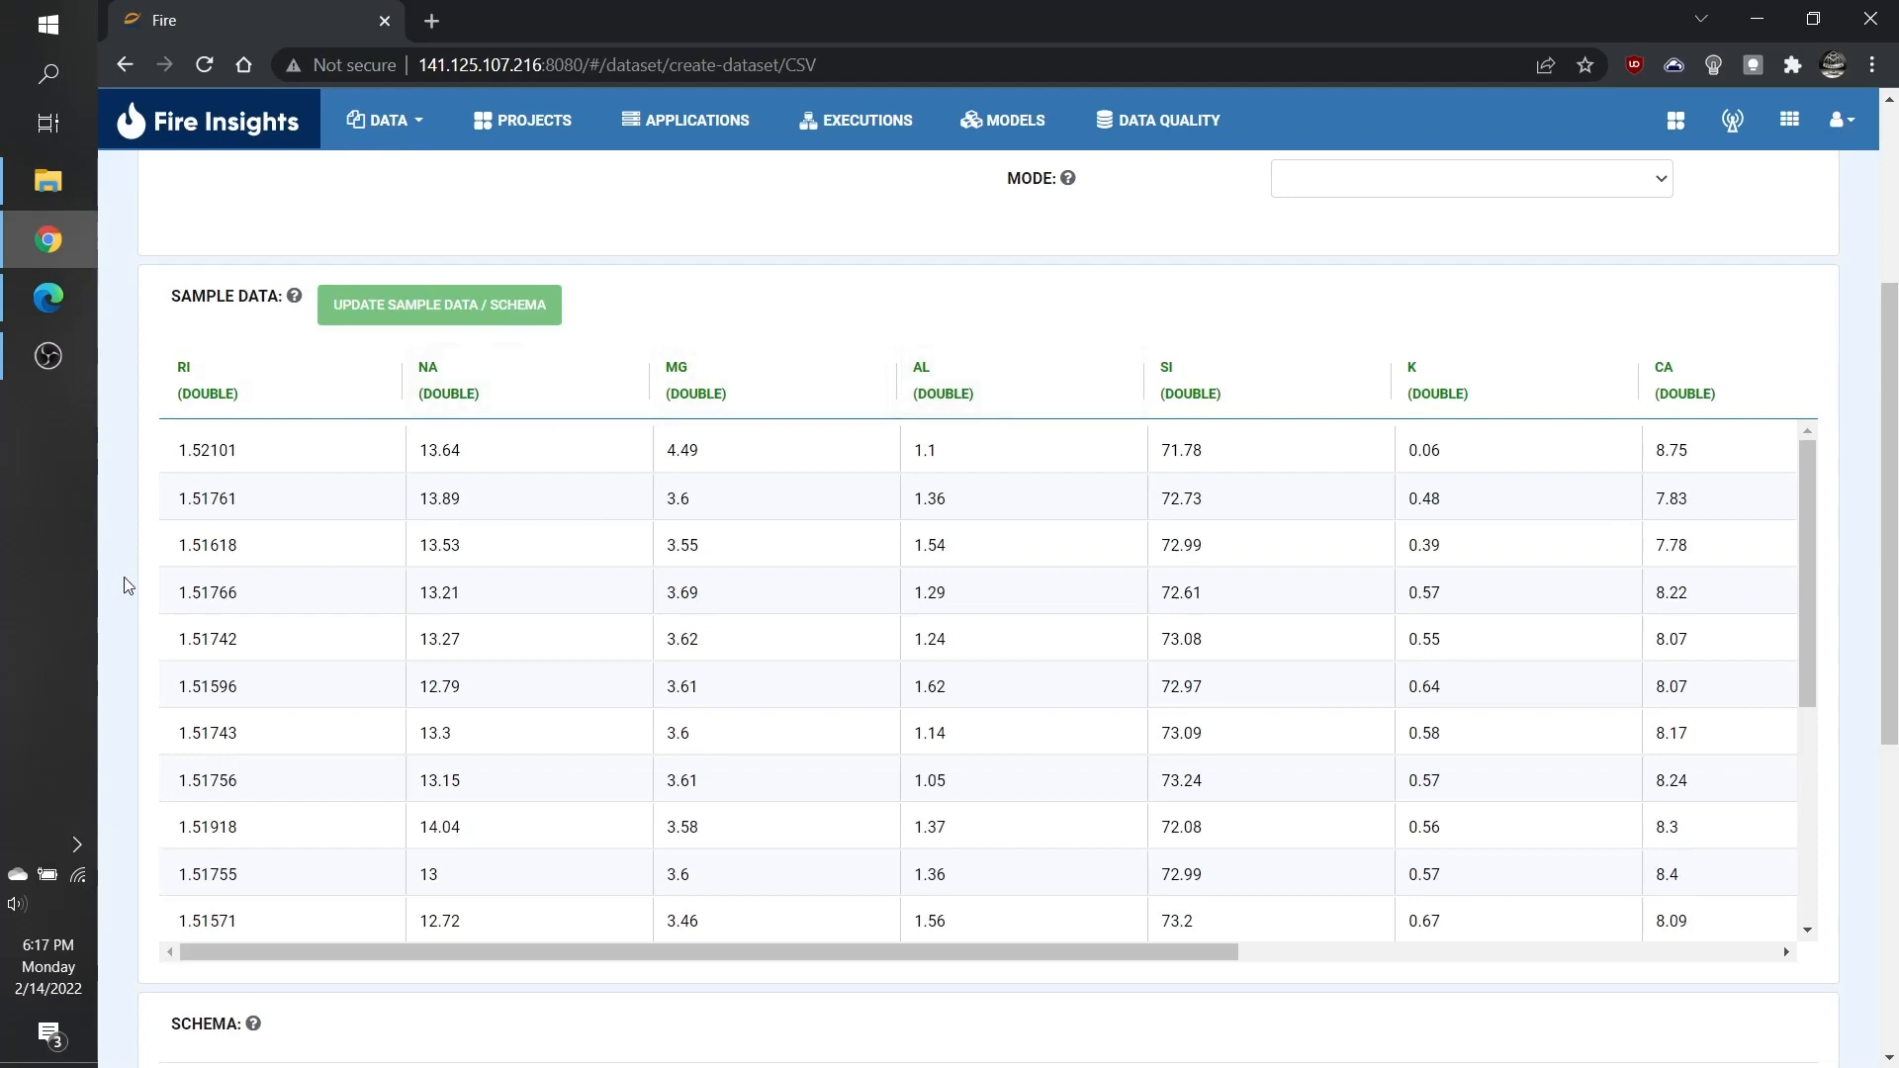
scroll(126, 584, down, 5)
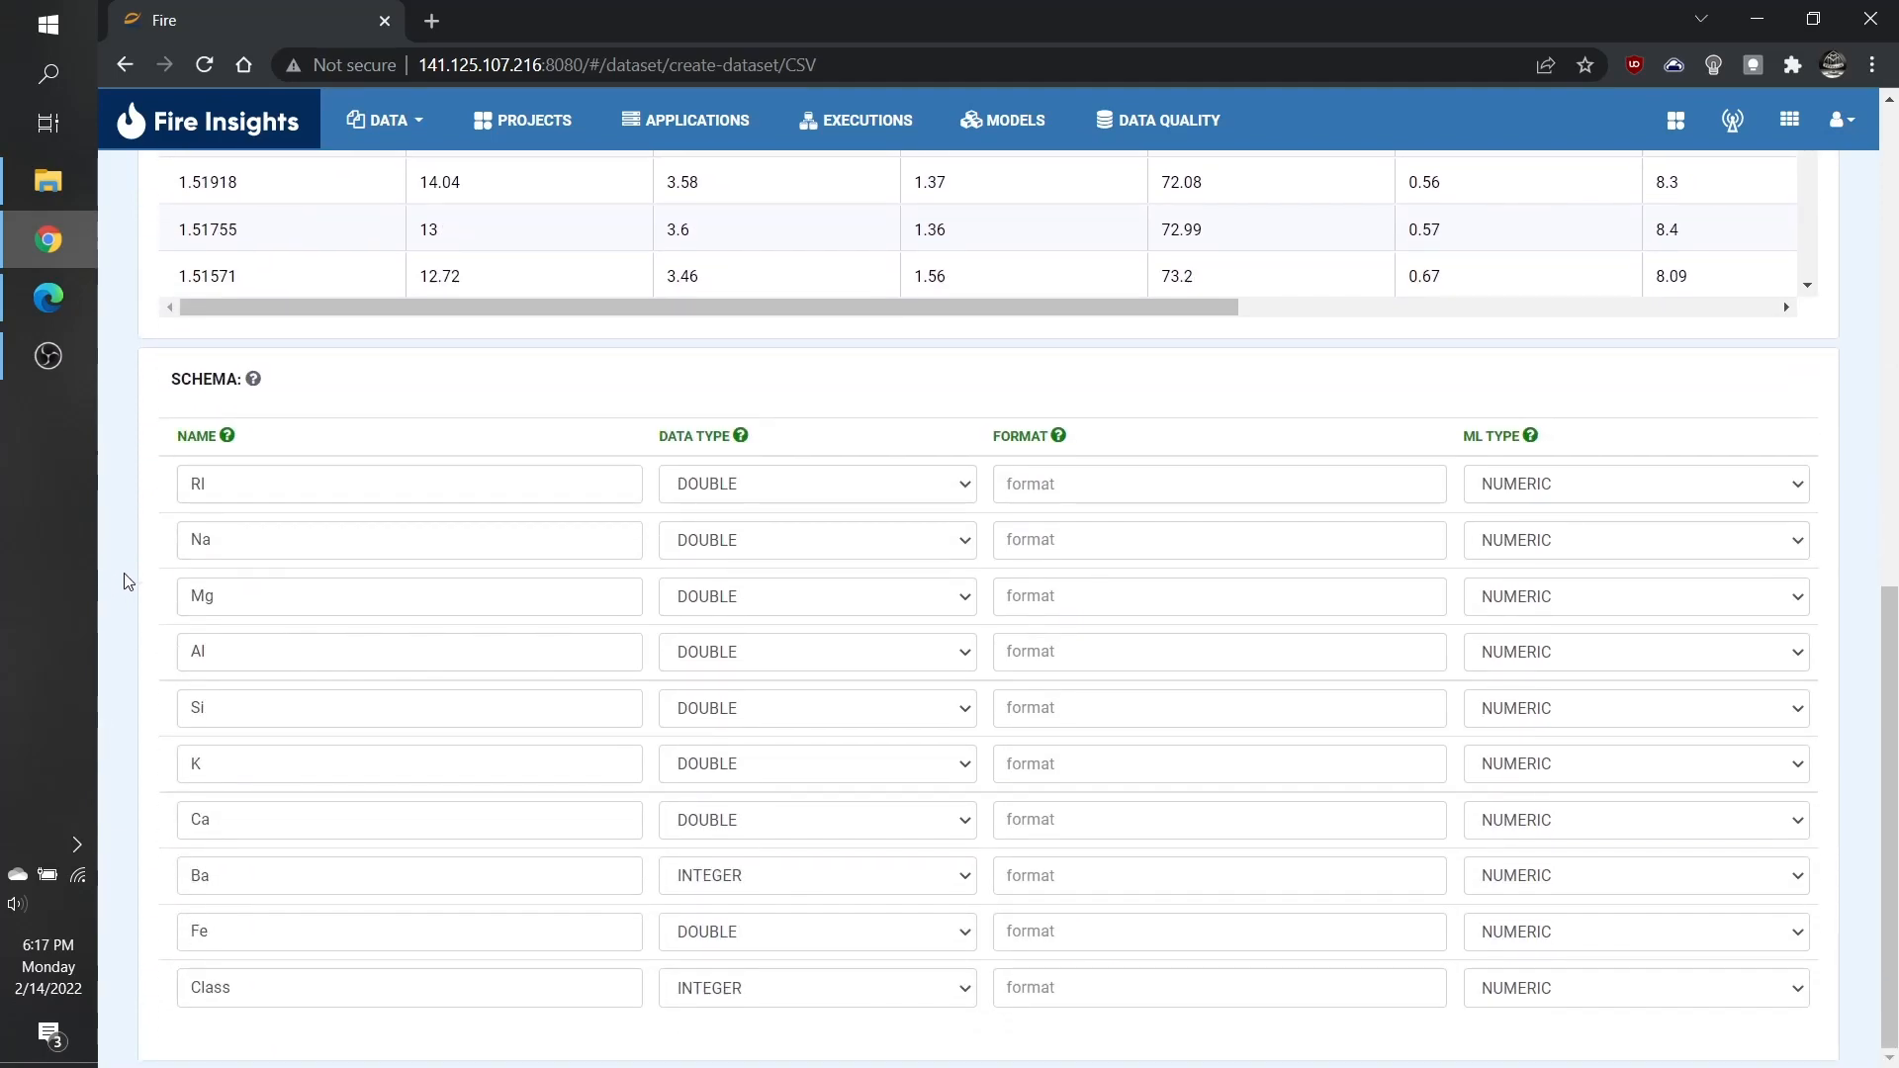
- Change the data type of the Ba and Class columns in the schema to DOUBLE
click(598, 488)
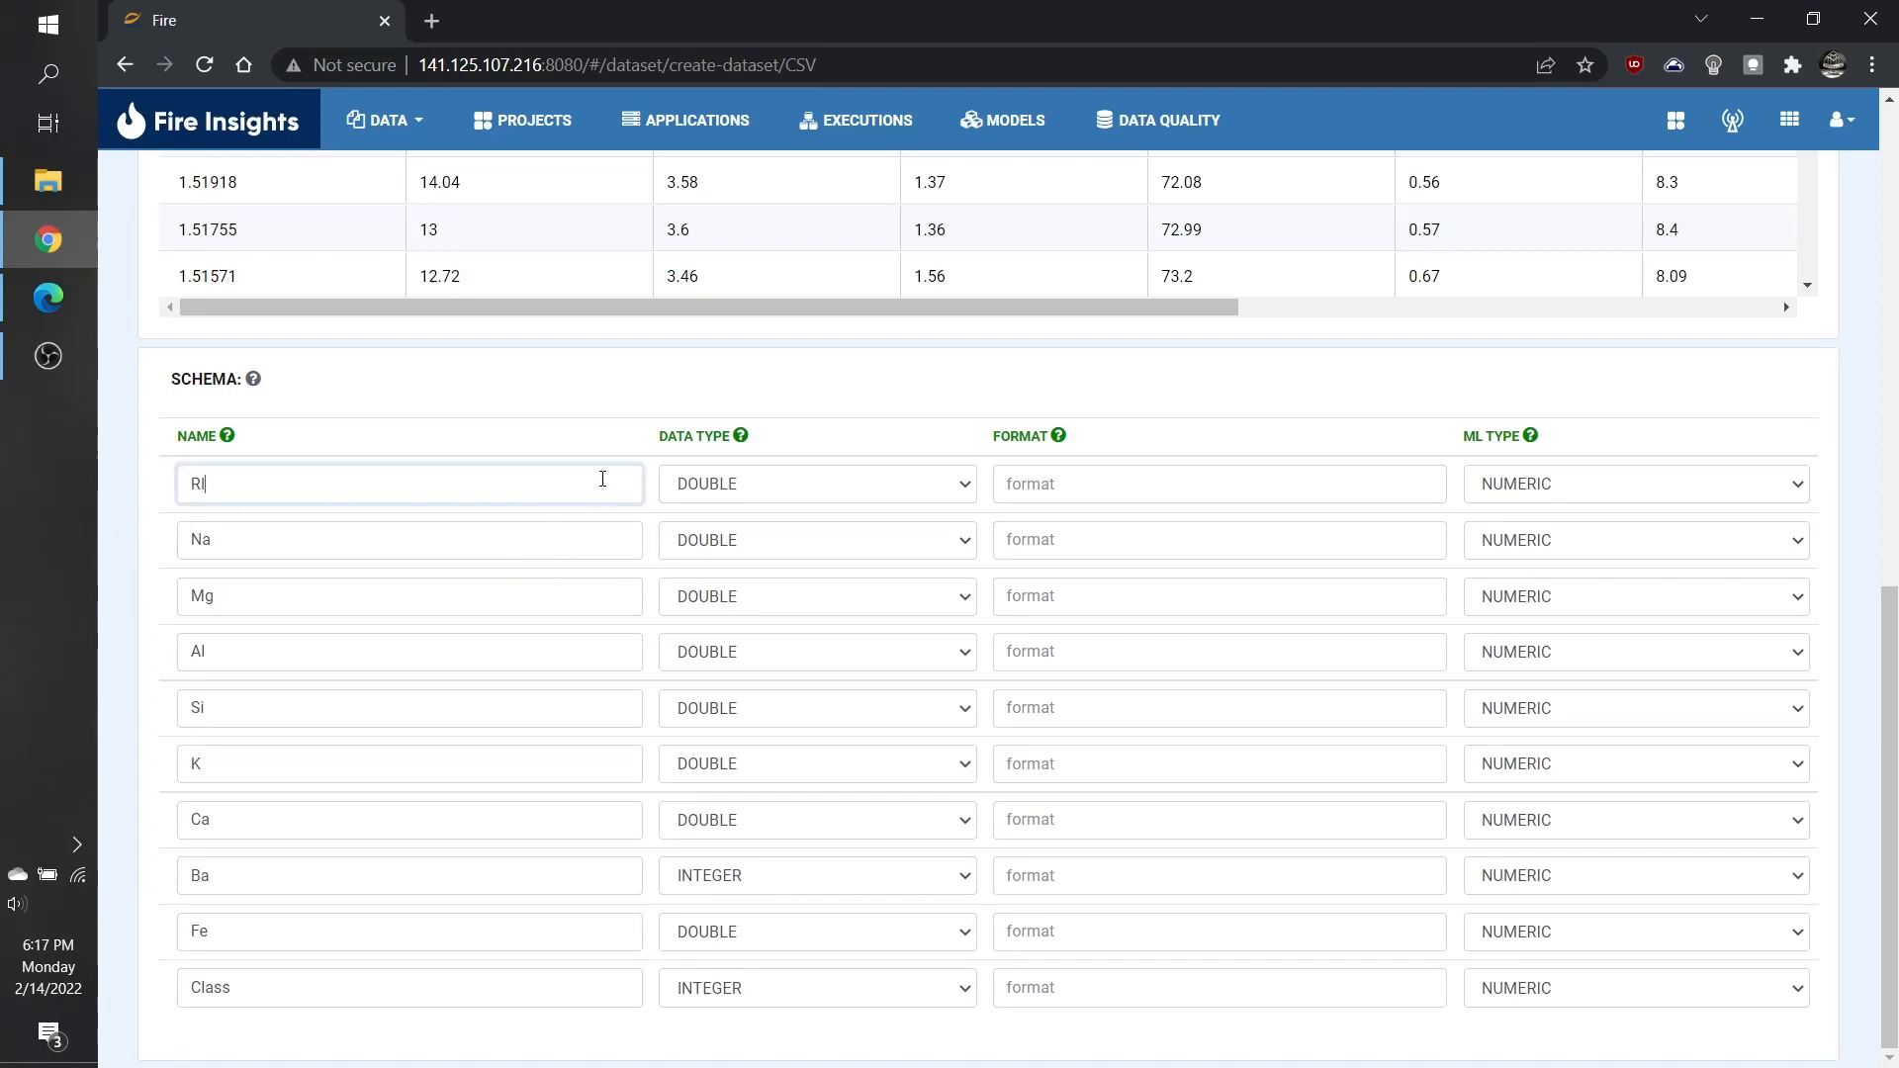
click(614, 414)
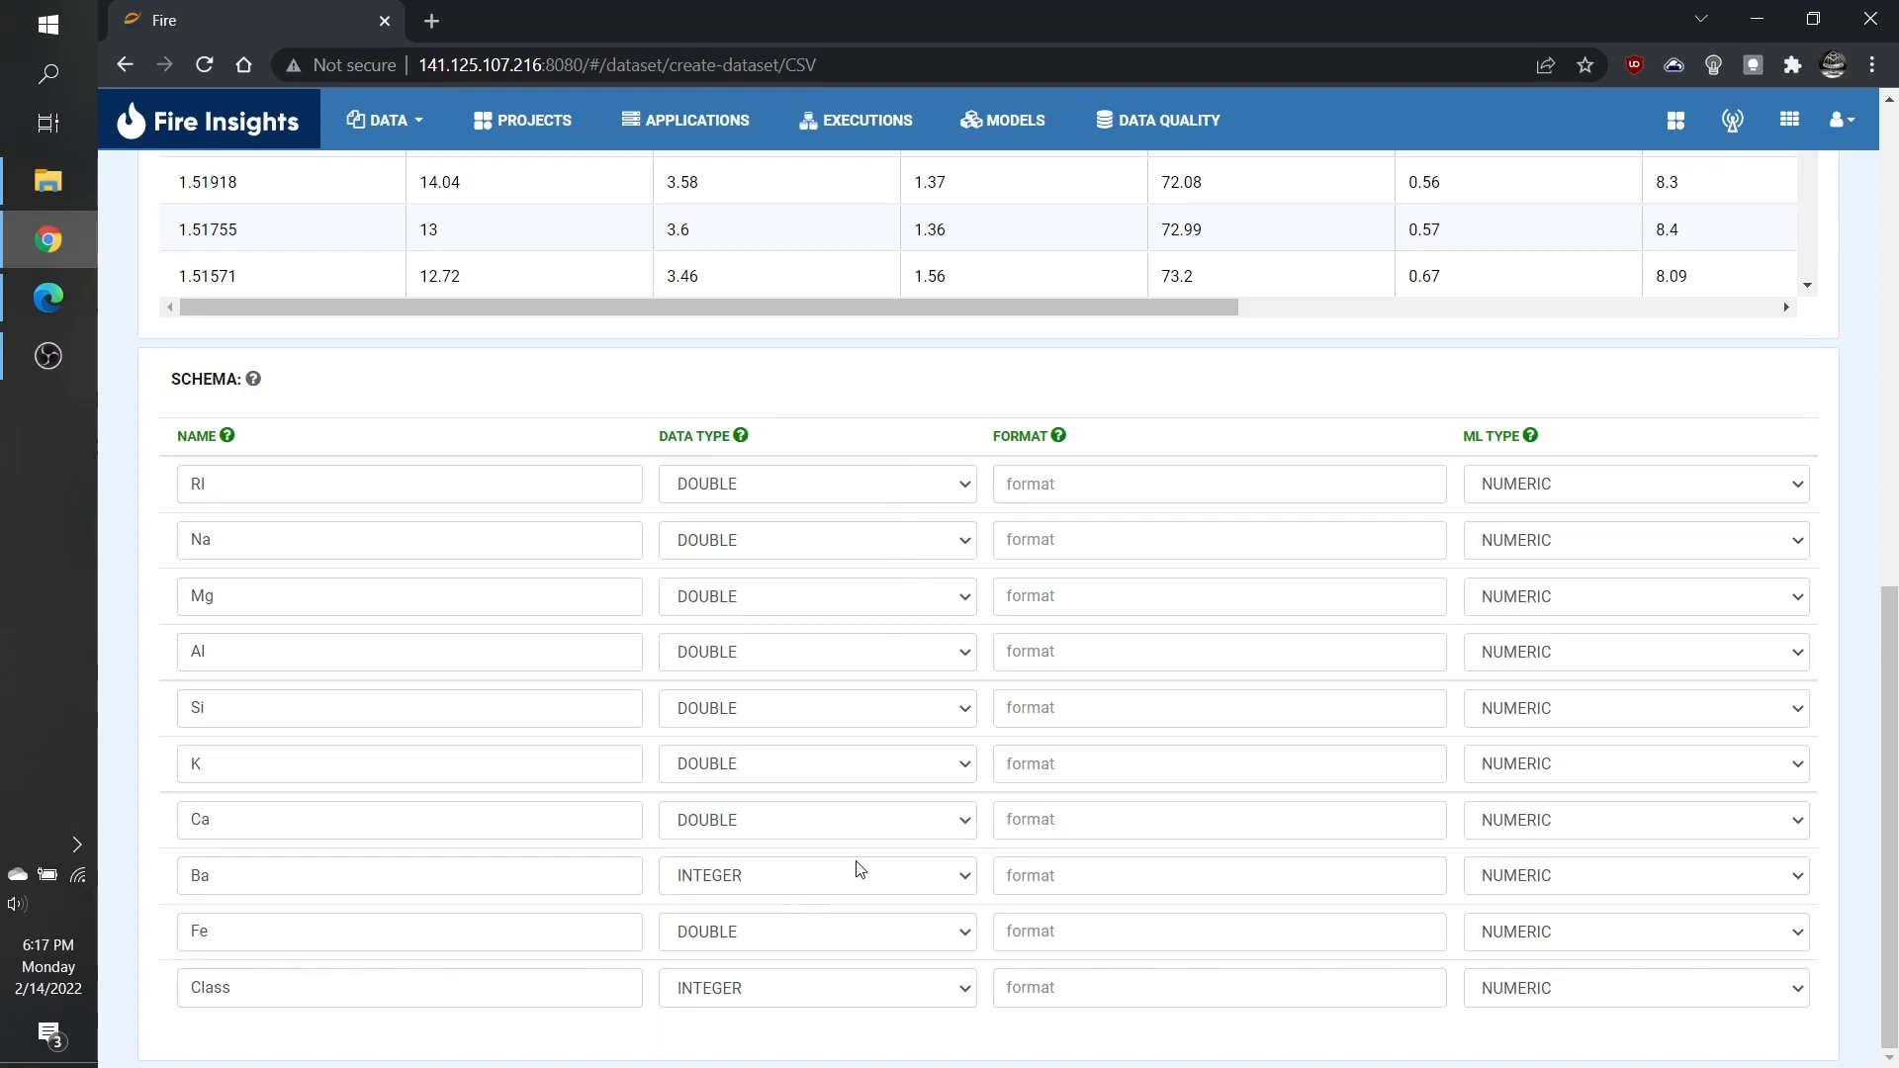
click(880, 880)
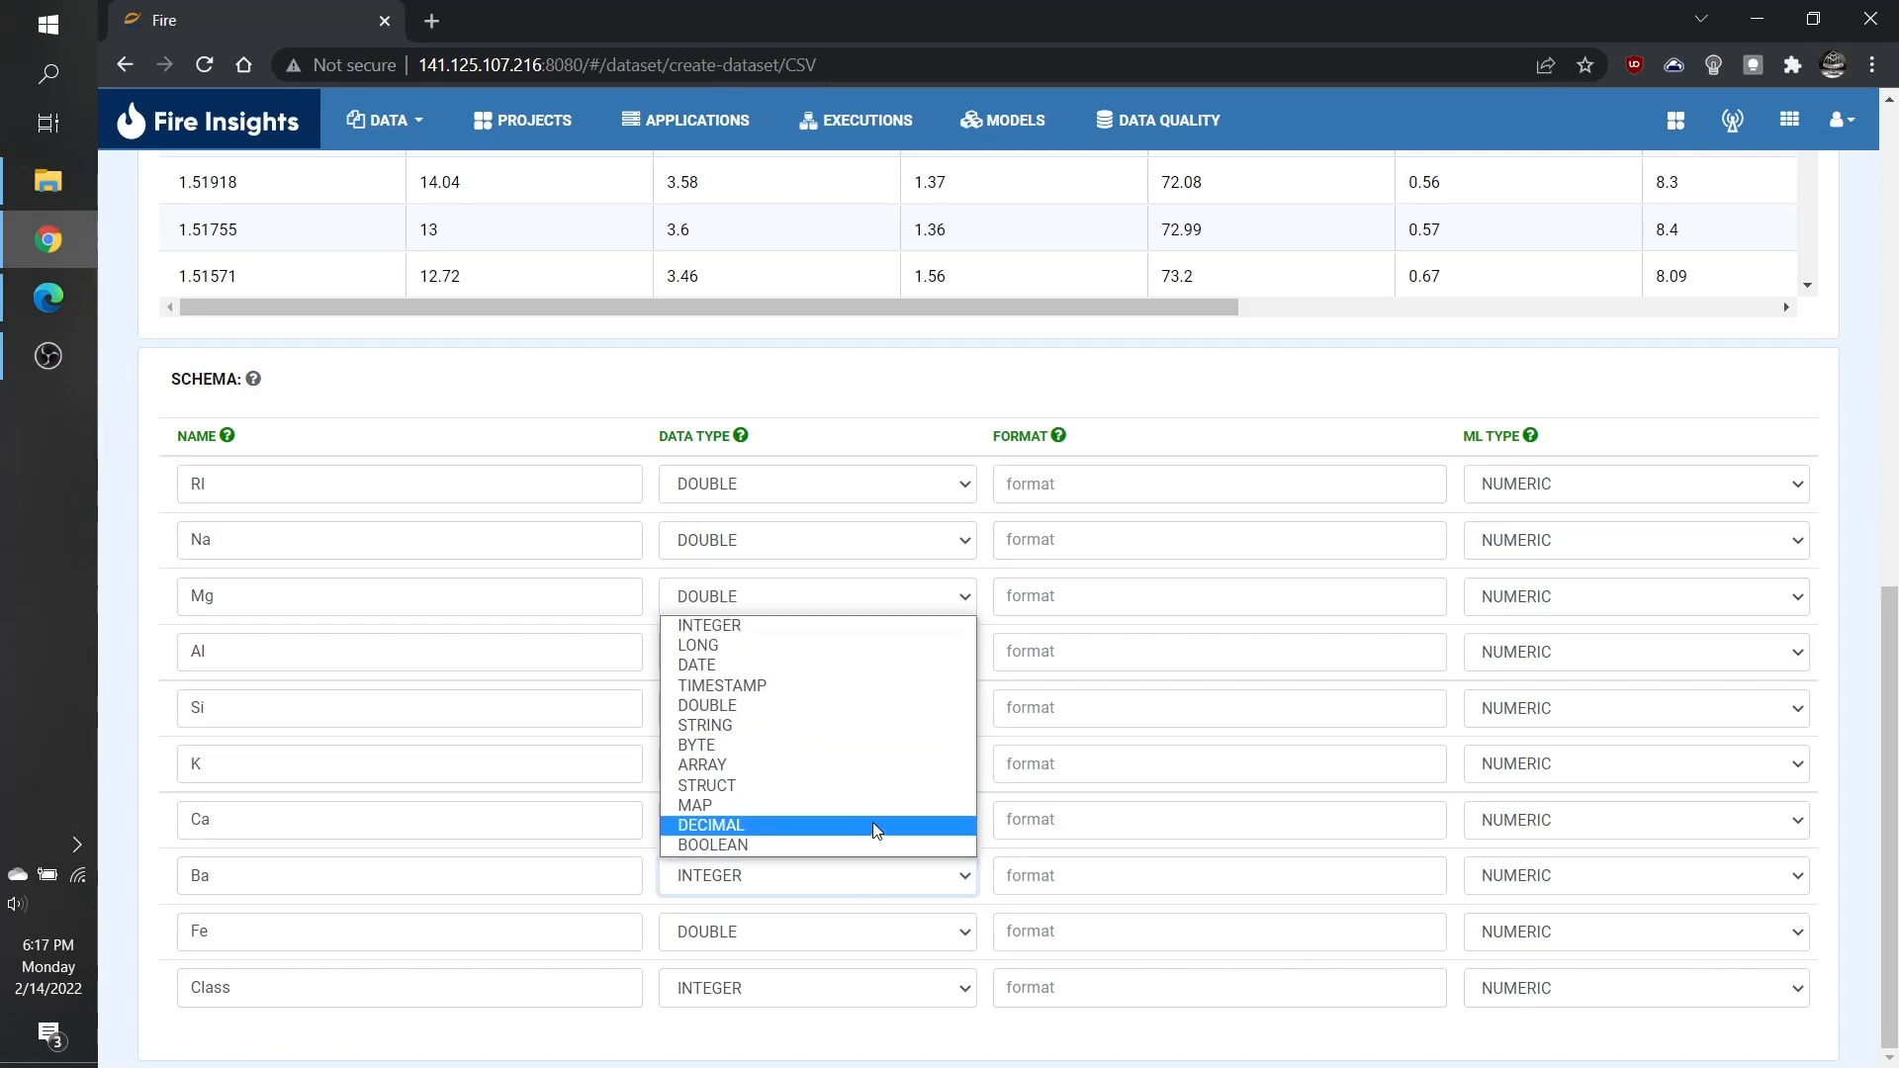
click(875, 708)
click(835, 984)
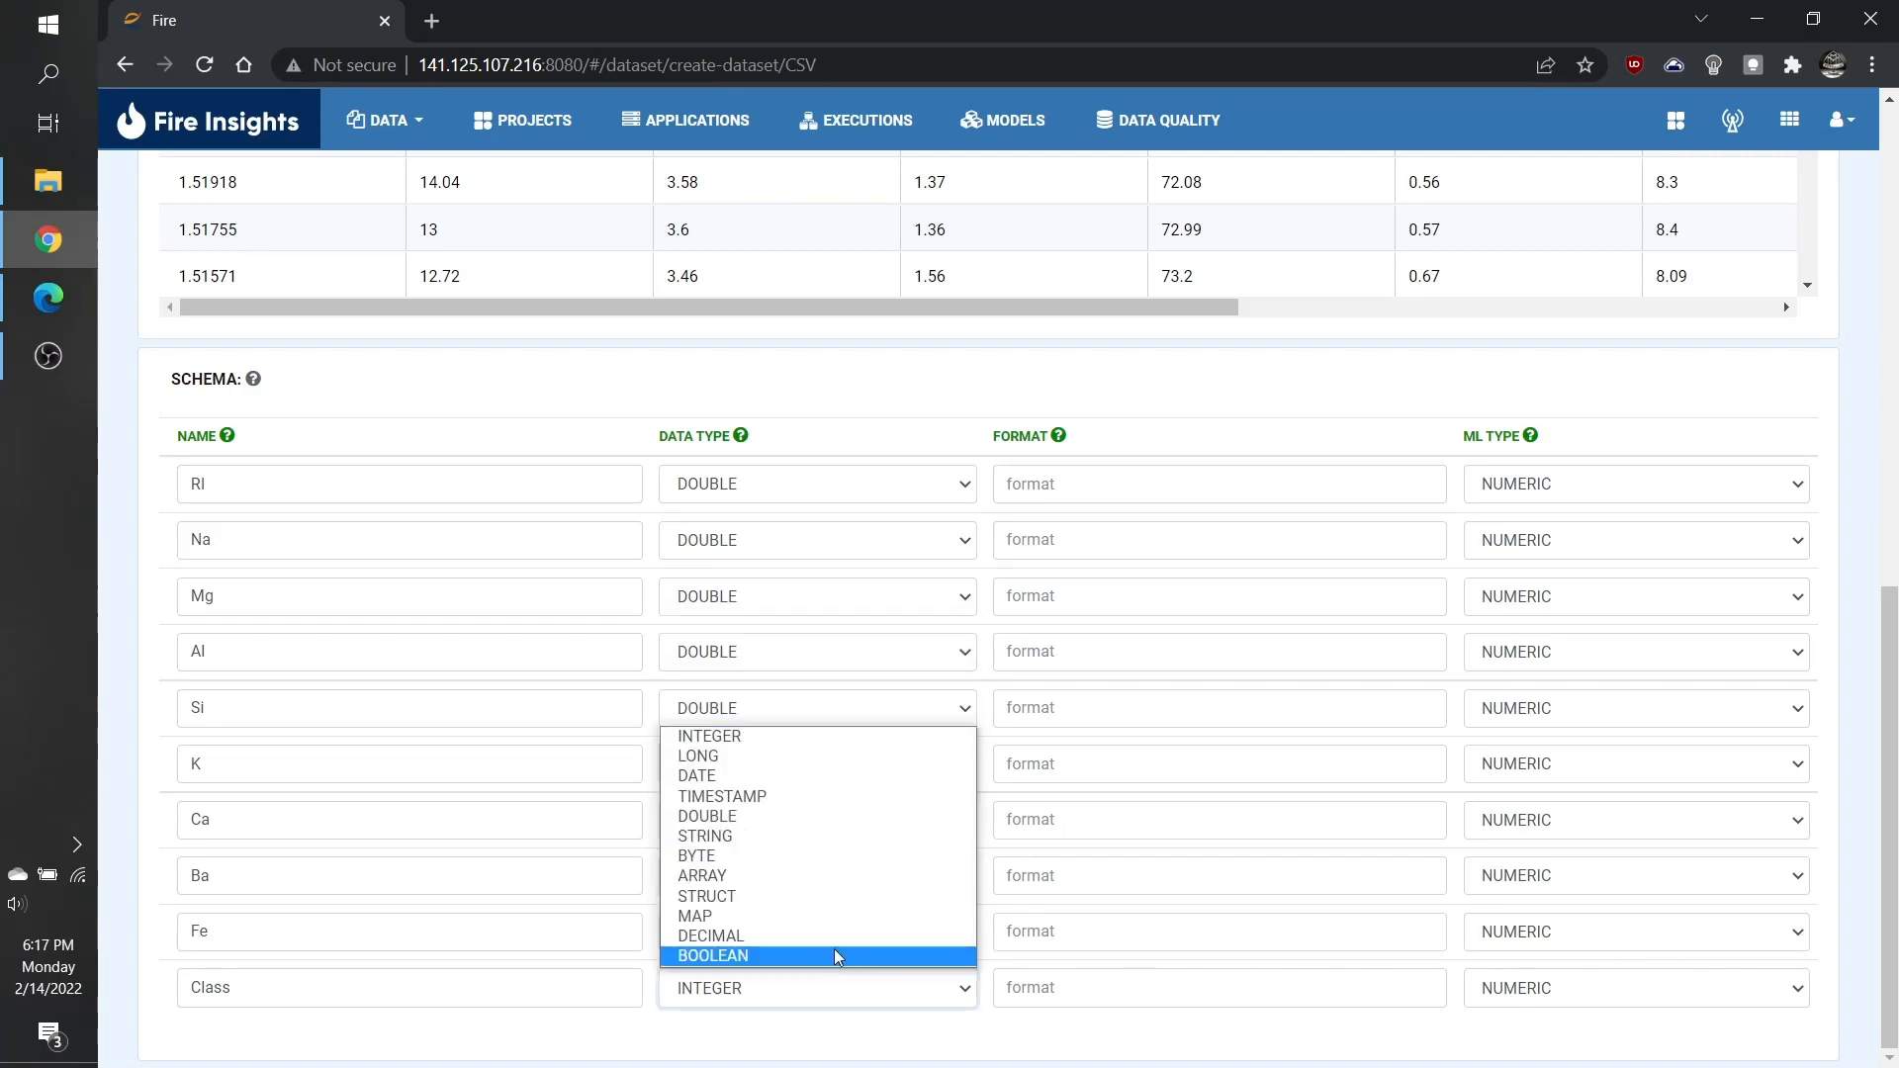
click(860, 819)
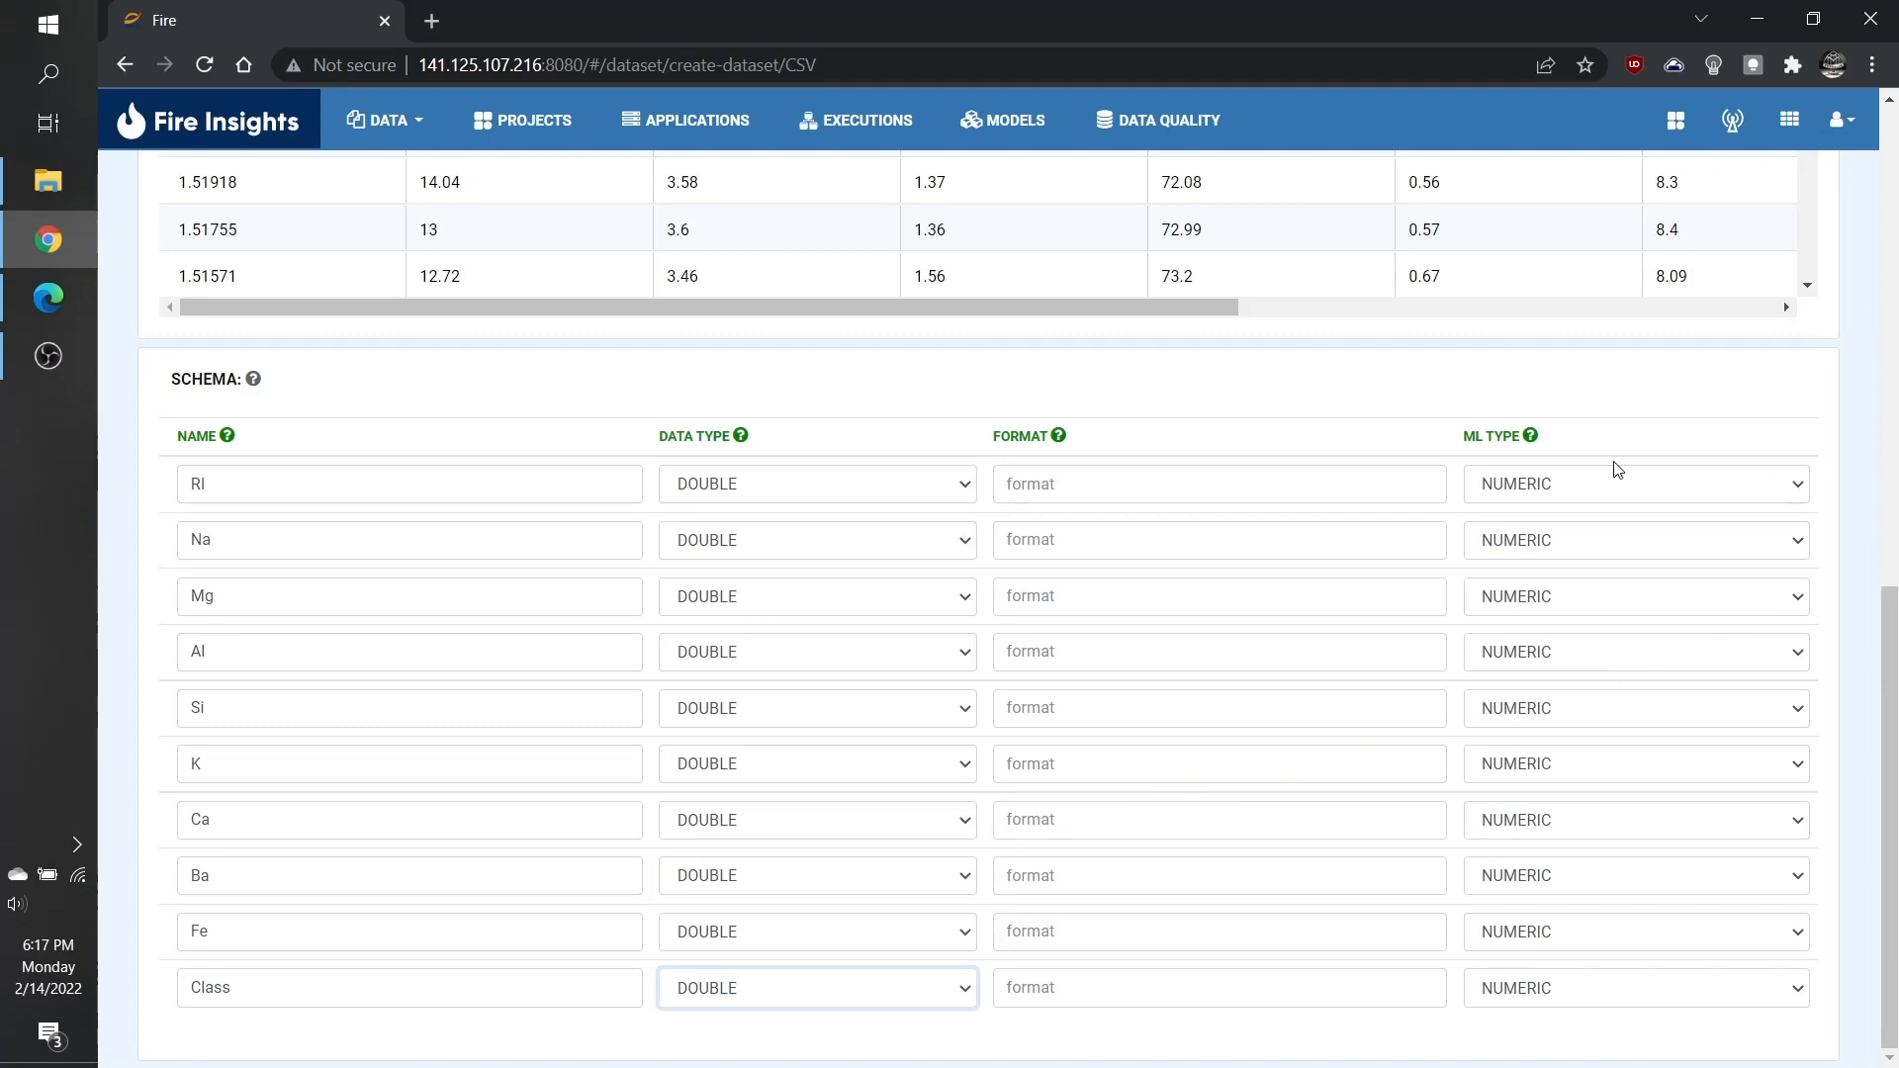
click(1691, 495)
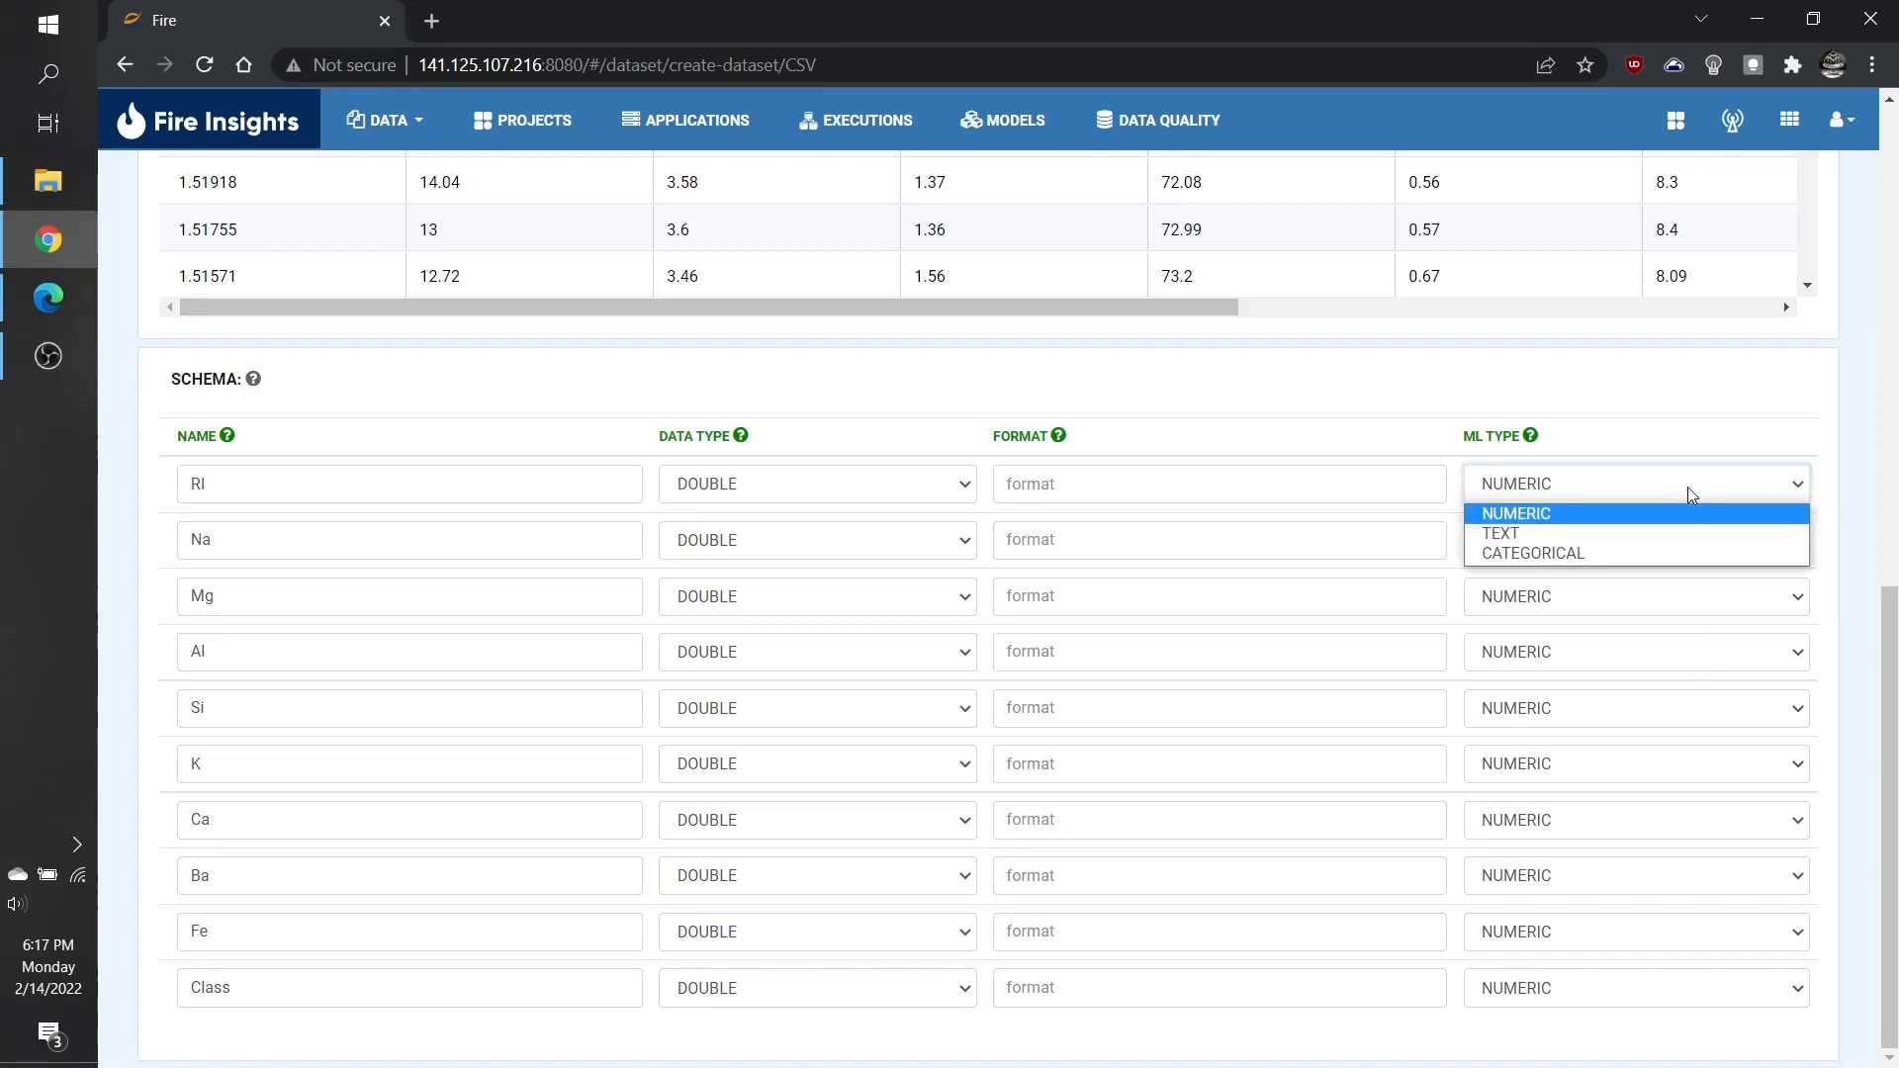
click(1687, 486)
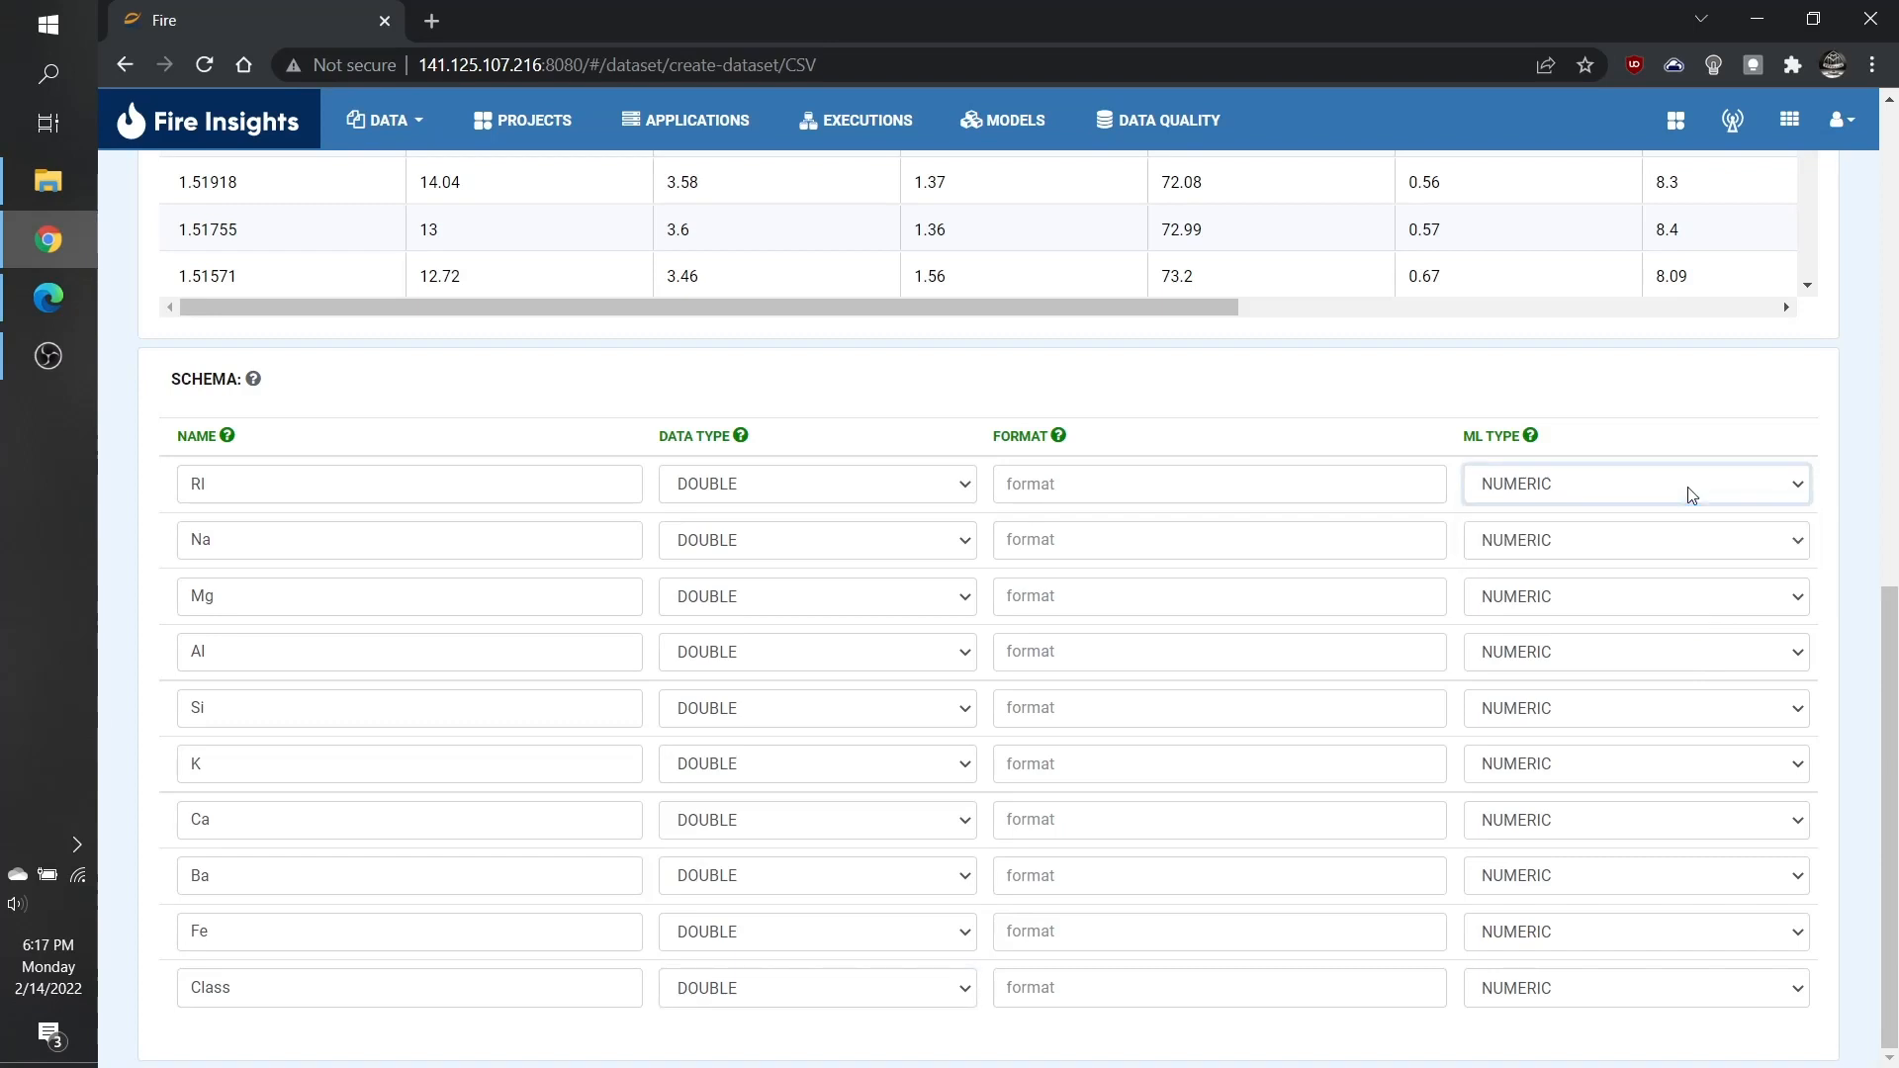
click(1828, 567)
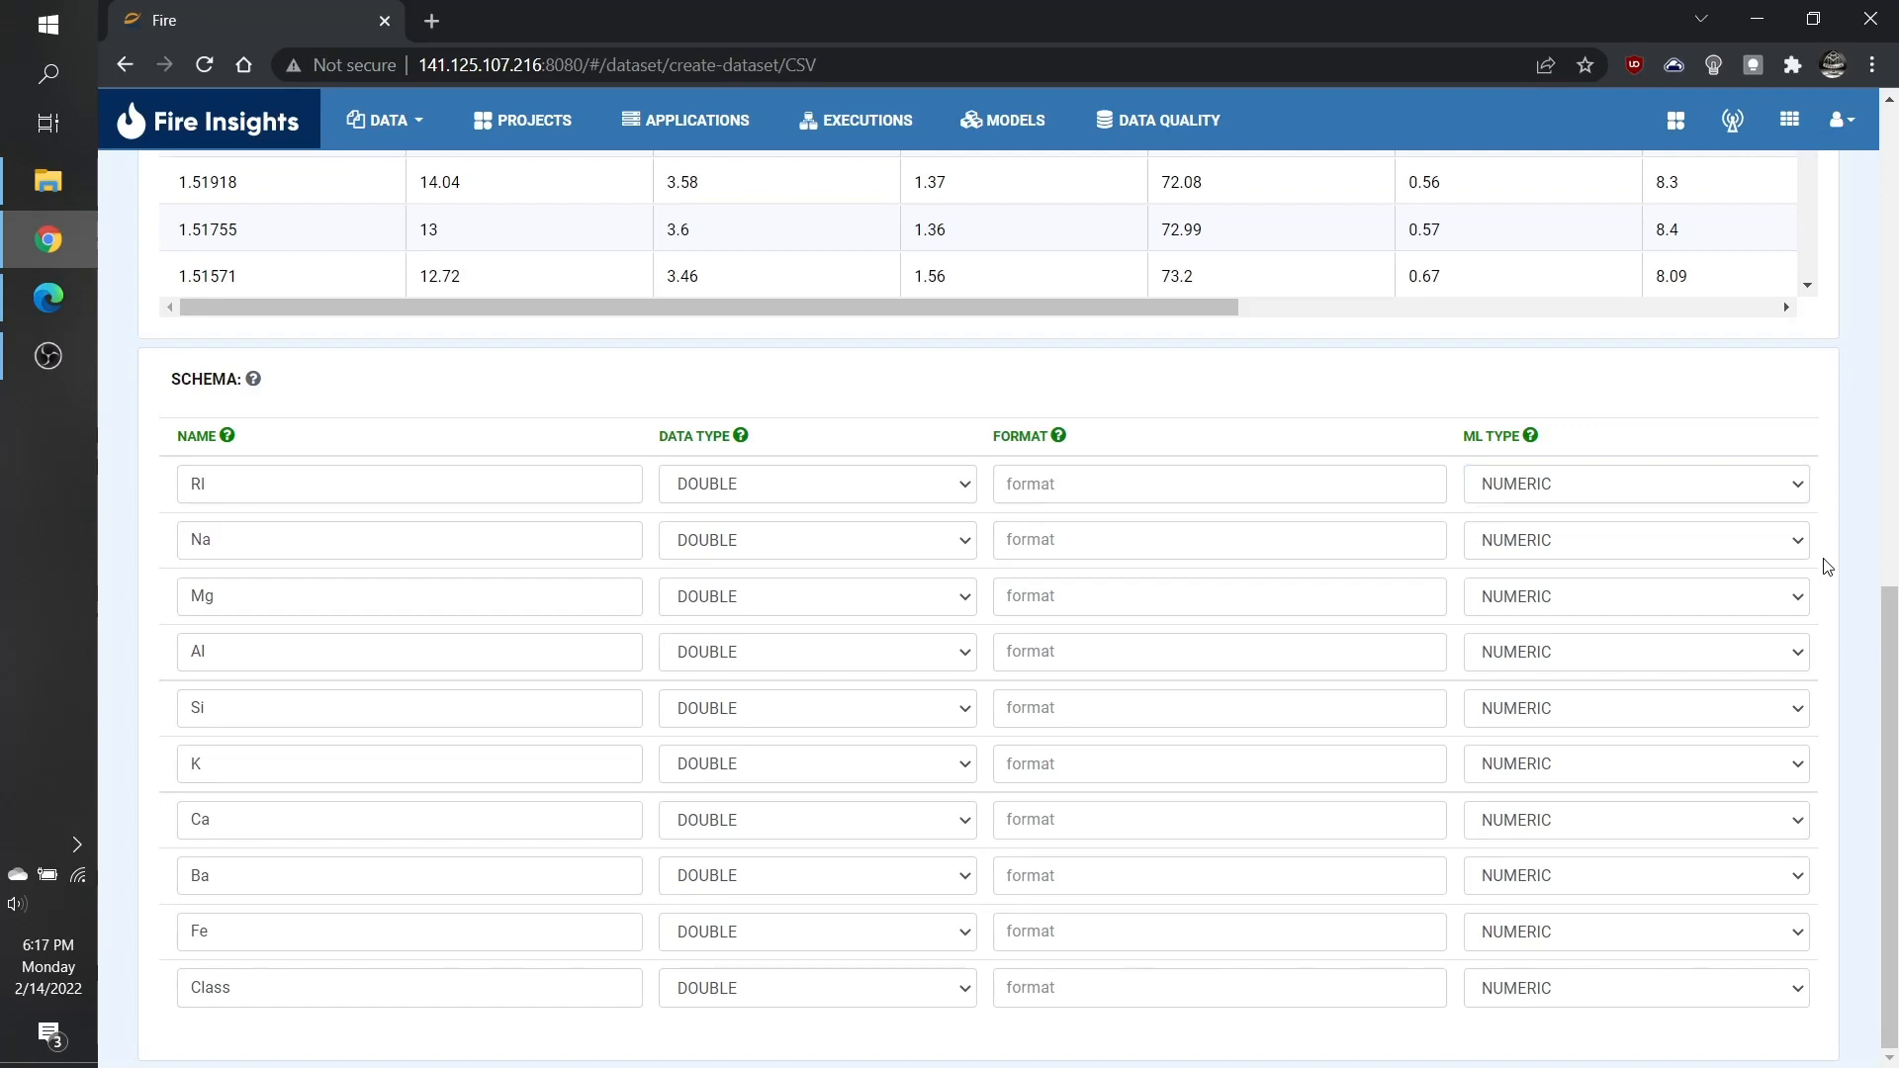
- Save the new Glass Data dataset to the project
scroll(1828, 567, up, 10)
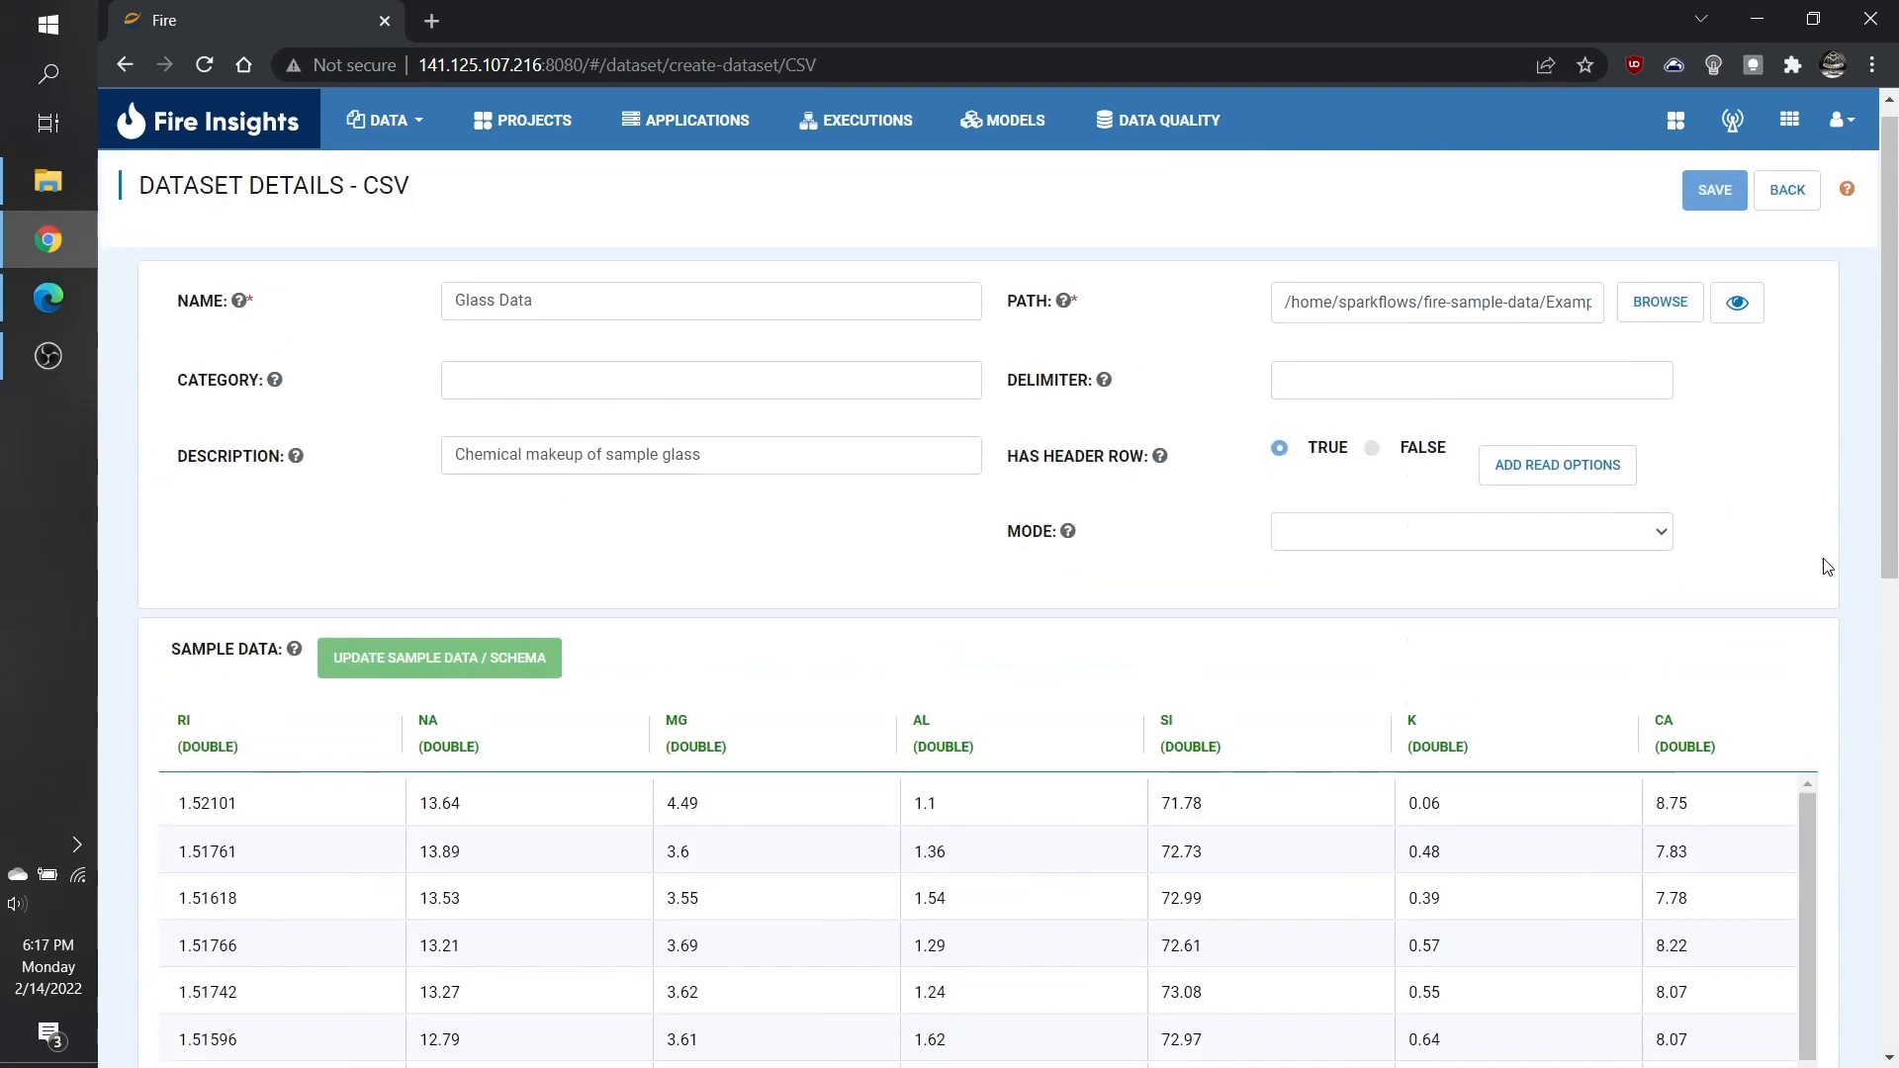
click(1715, 210)
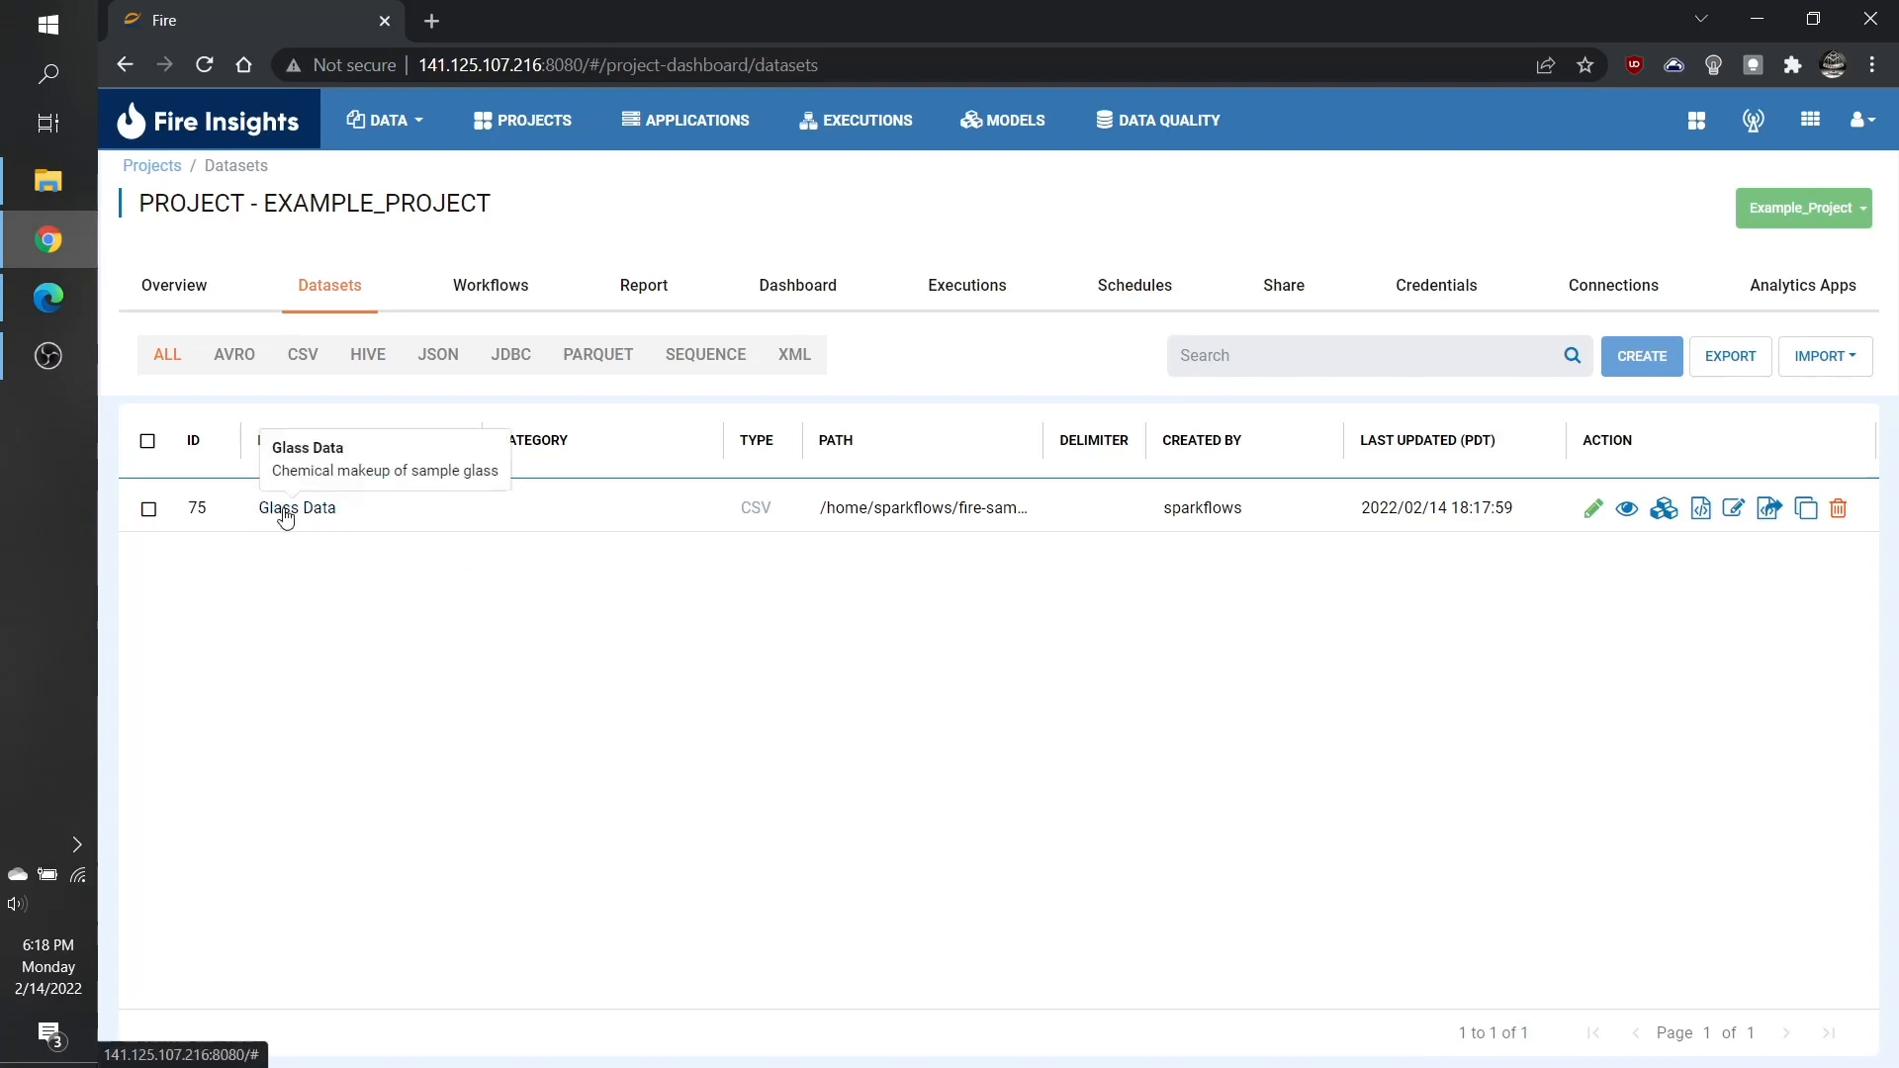
- Reopen the Glass Data dataset for editing to review its sample data and schema, and save it again
click(1595, 510)
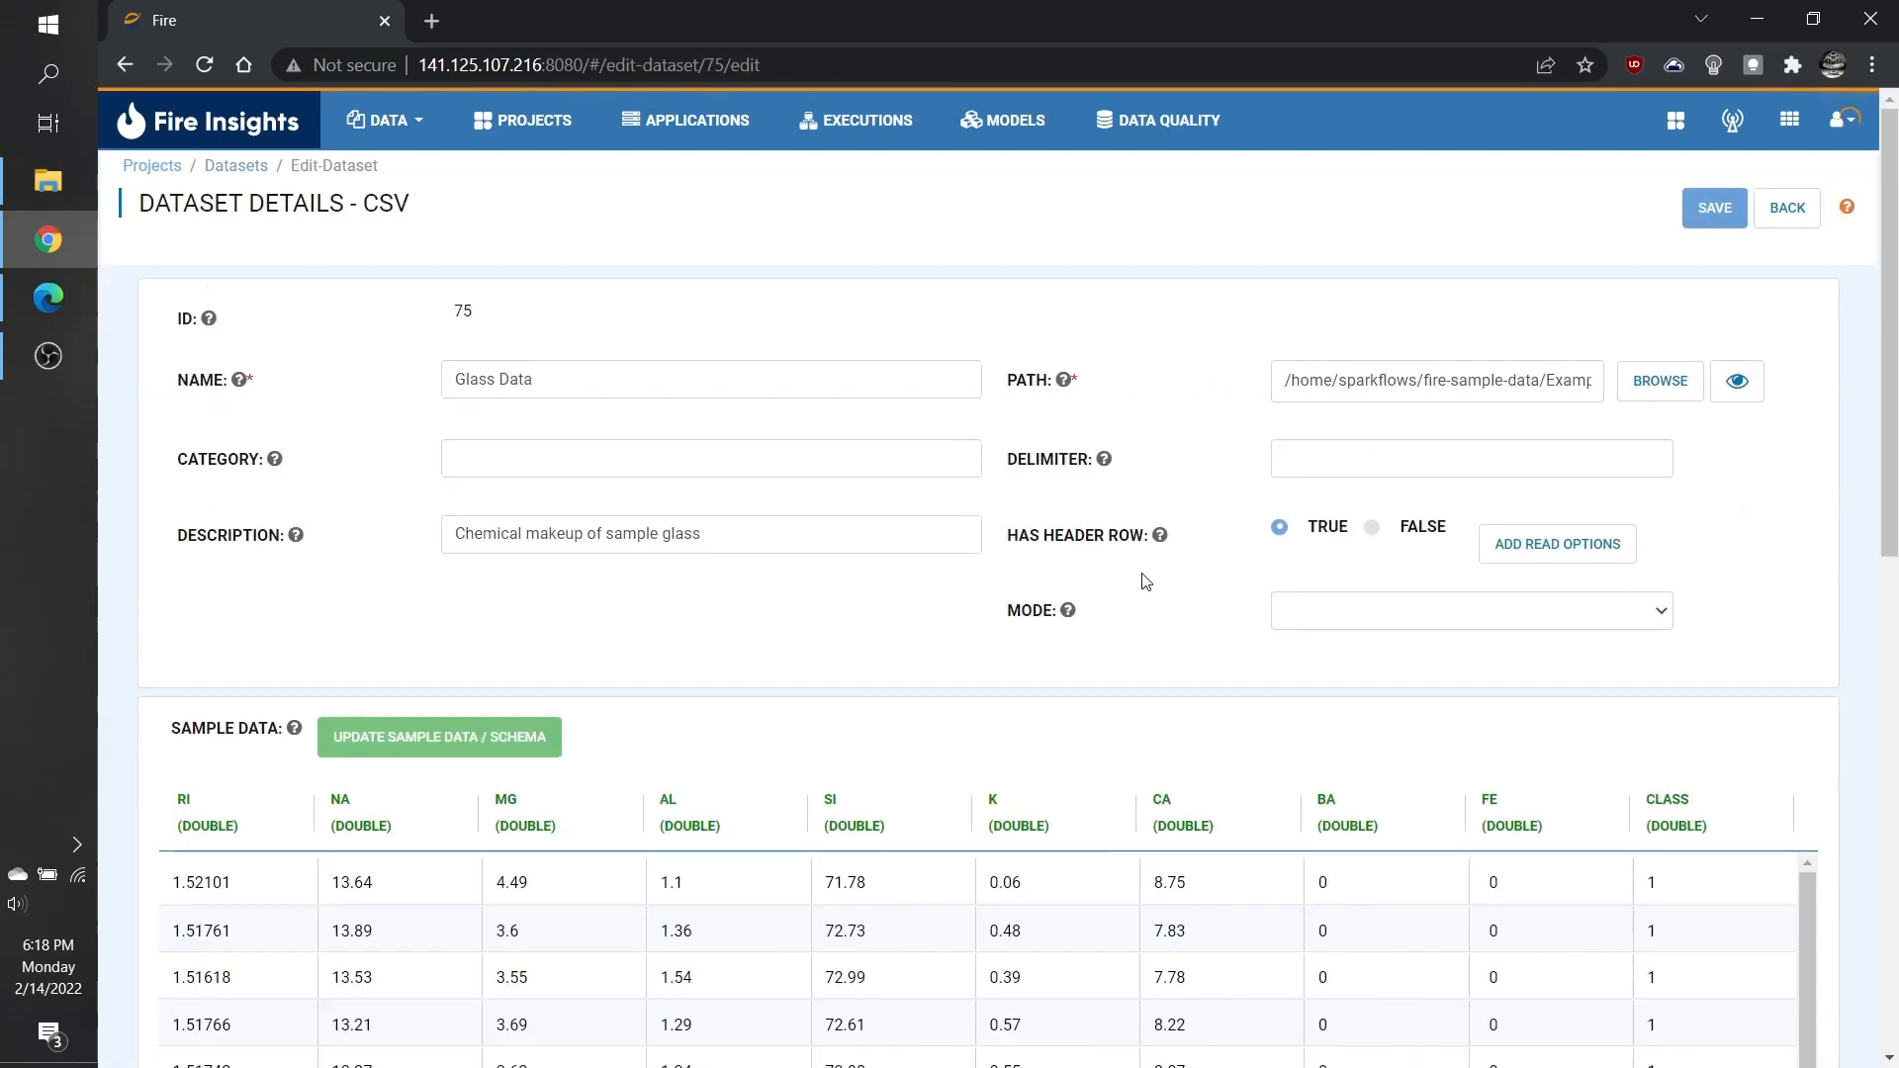
scroll(831, 606, down, 6)
scroll(836, 593, up, 3)
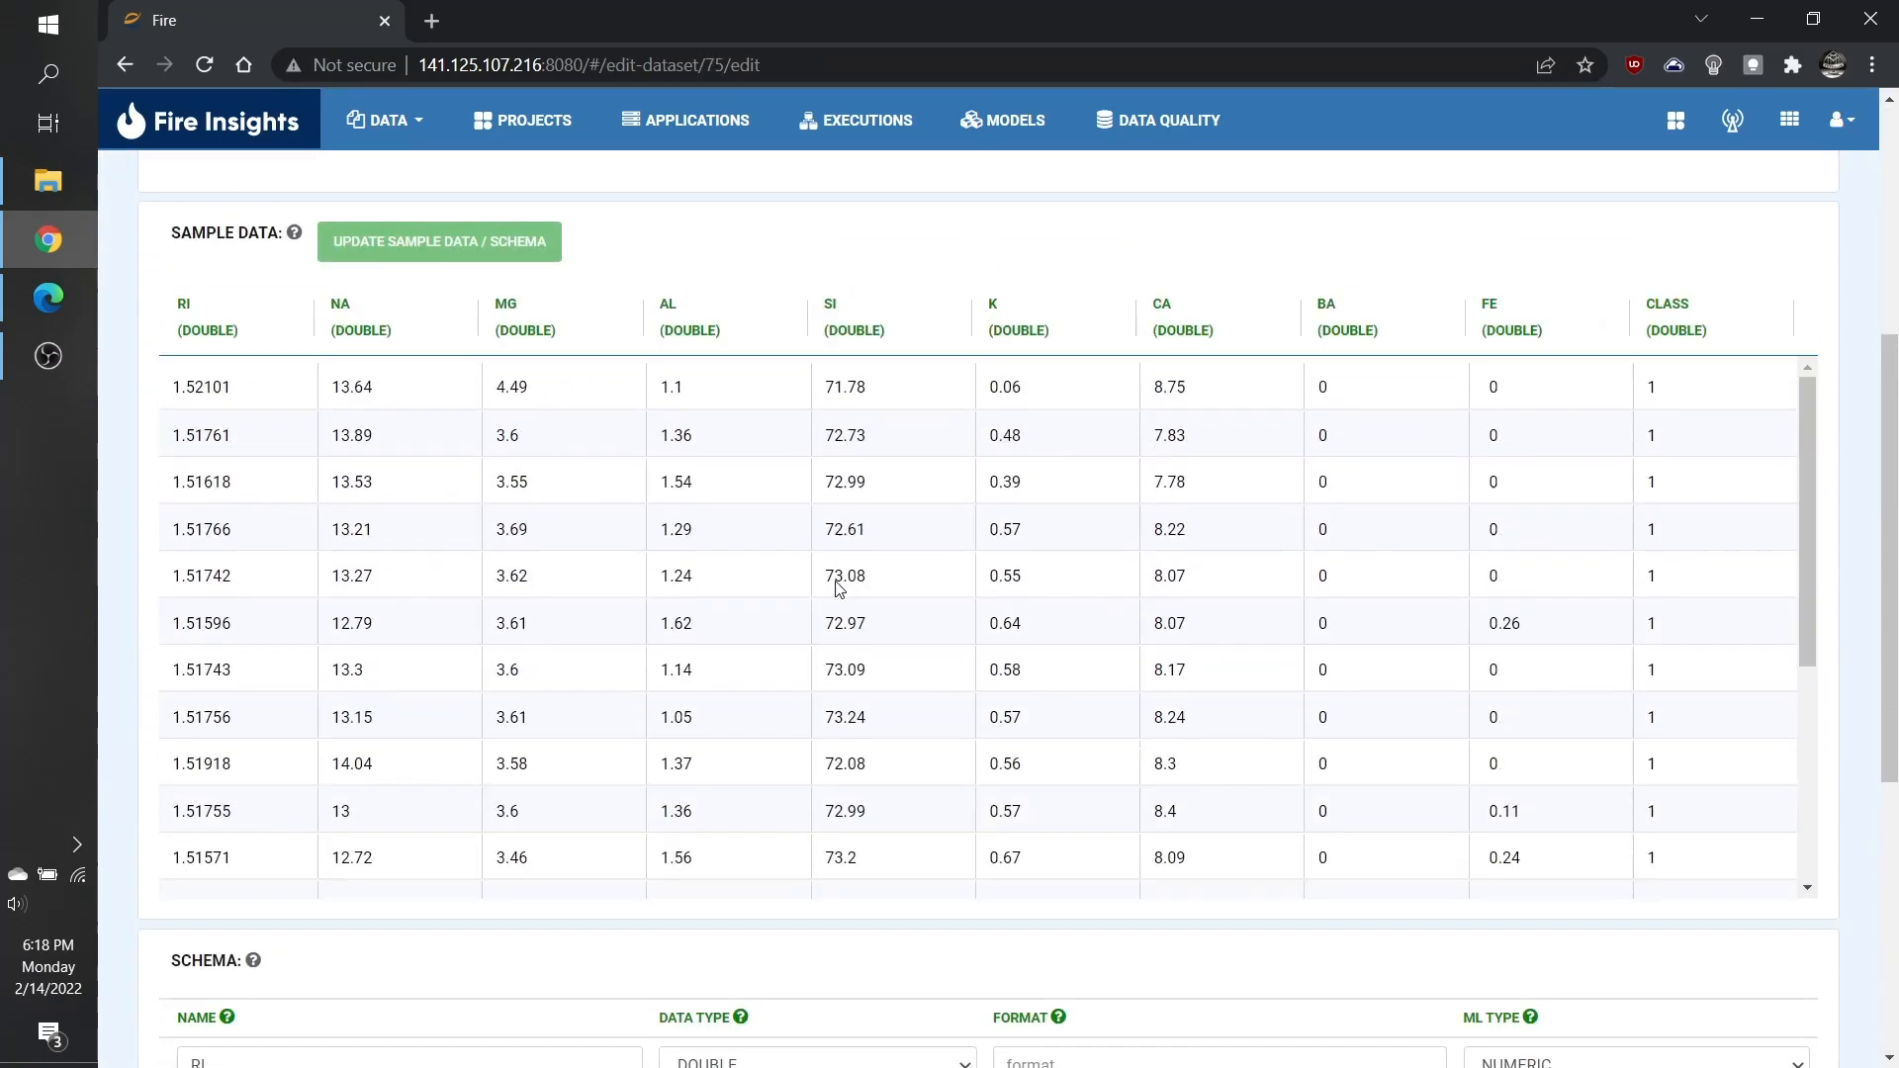
scroll(836, 588, down, 5)
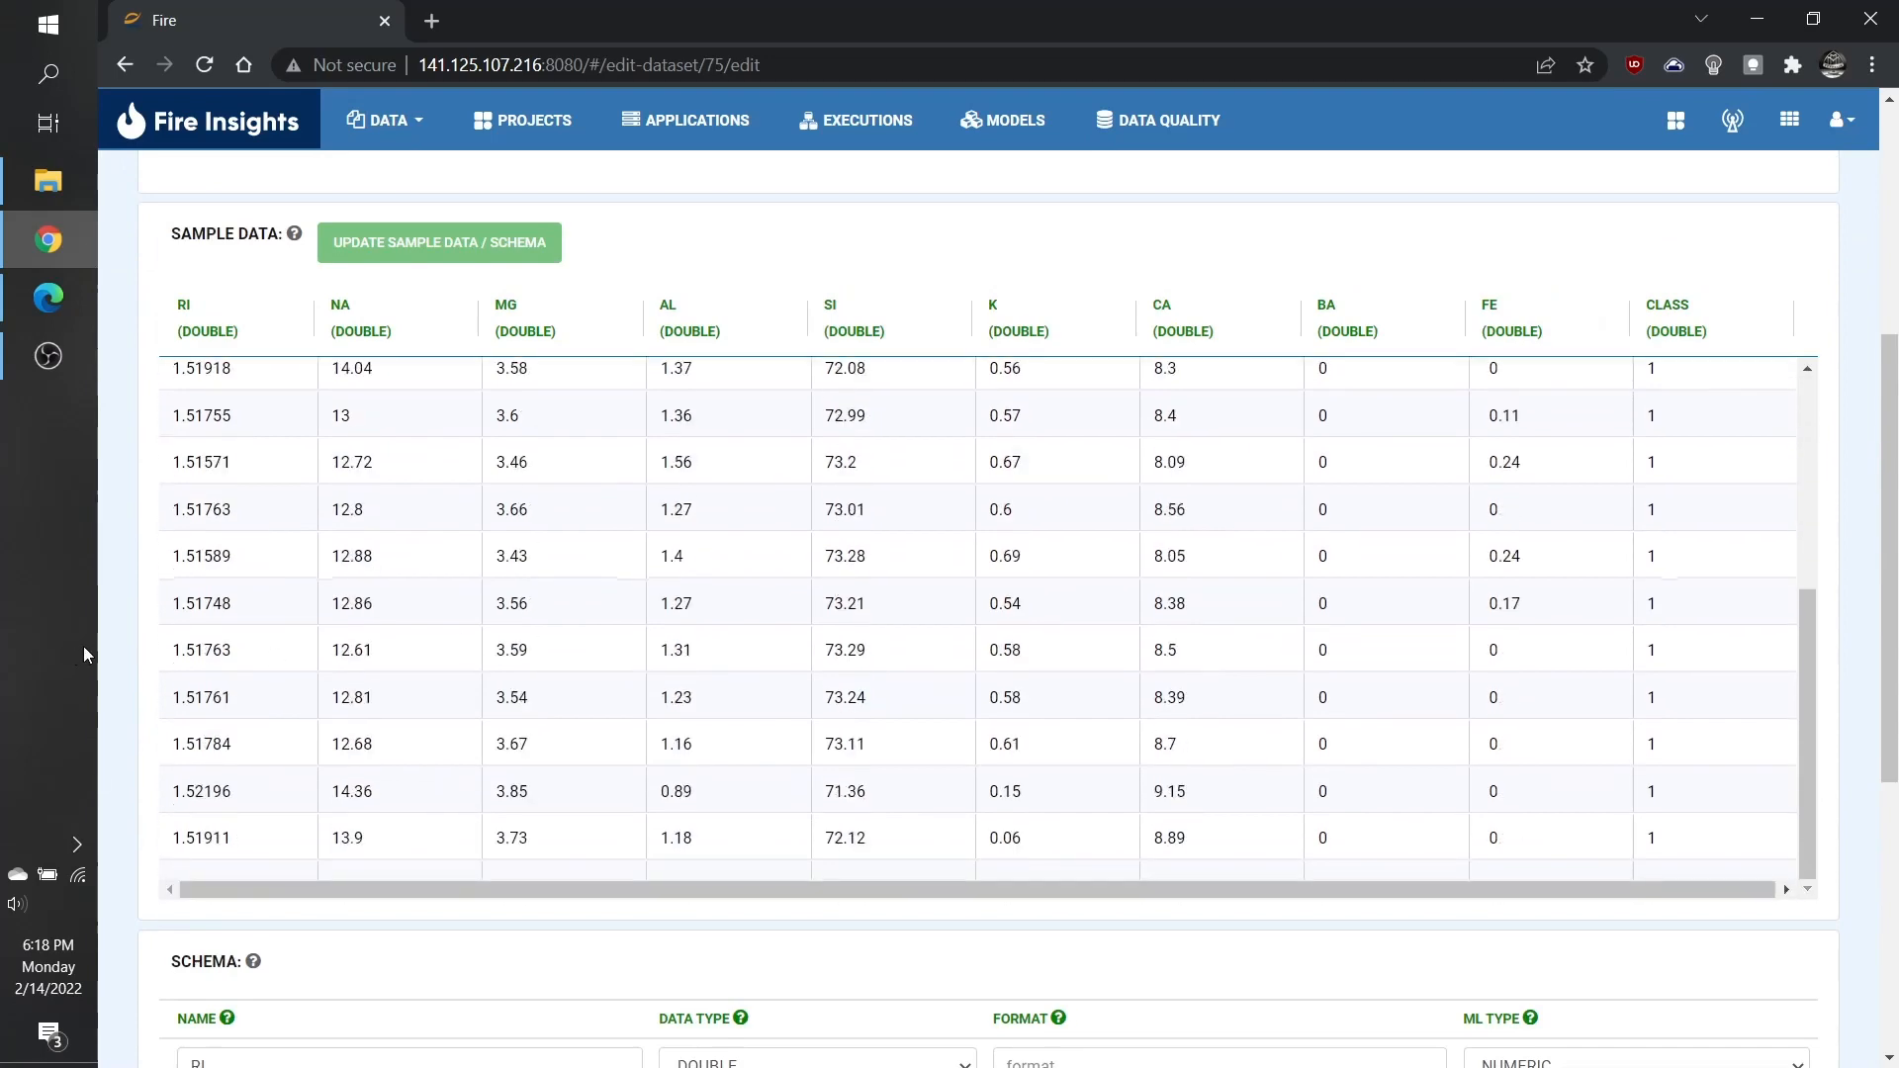
scroll(126, 647, down, 5)
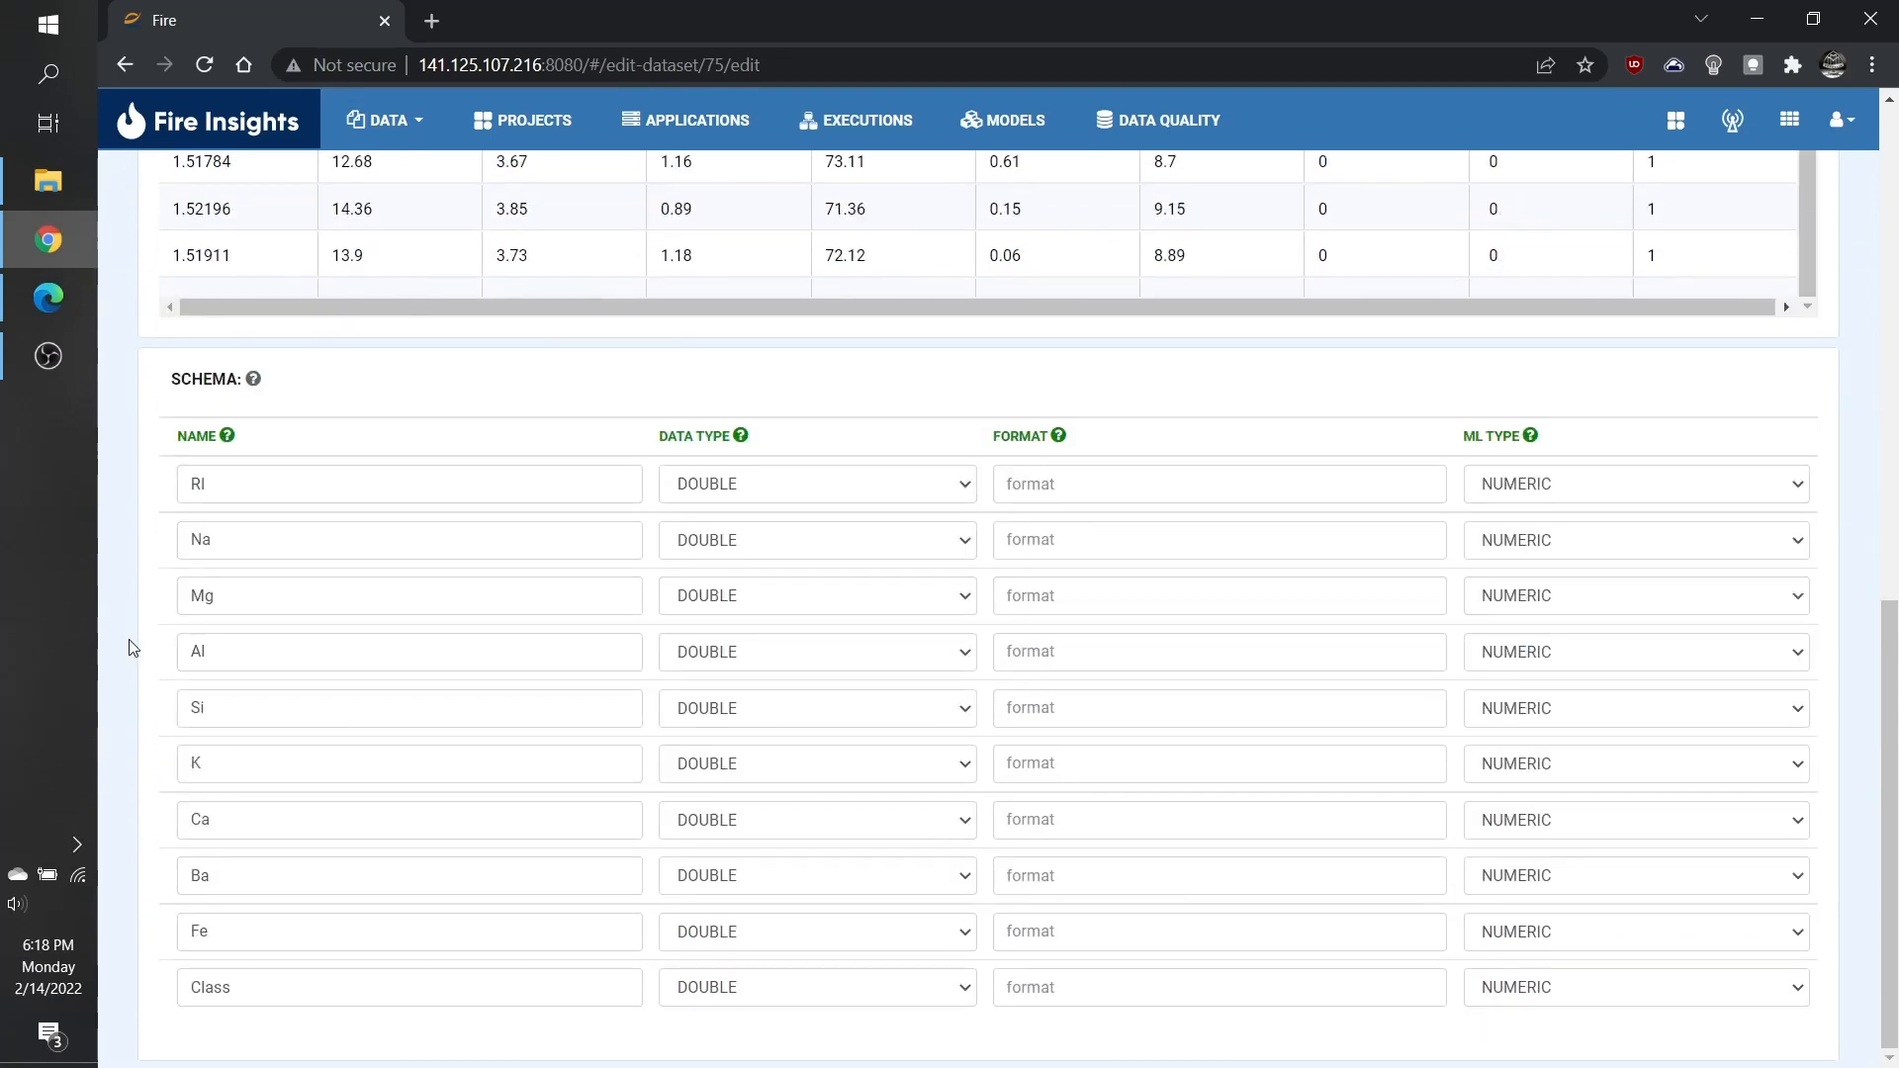
scroll(132, 648, up, 10)
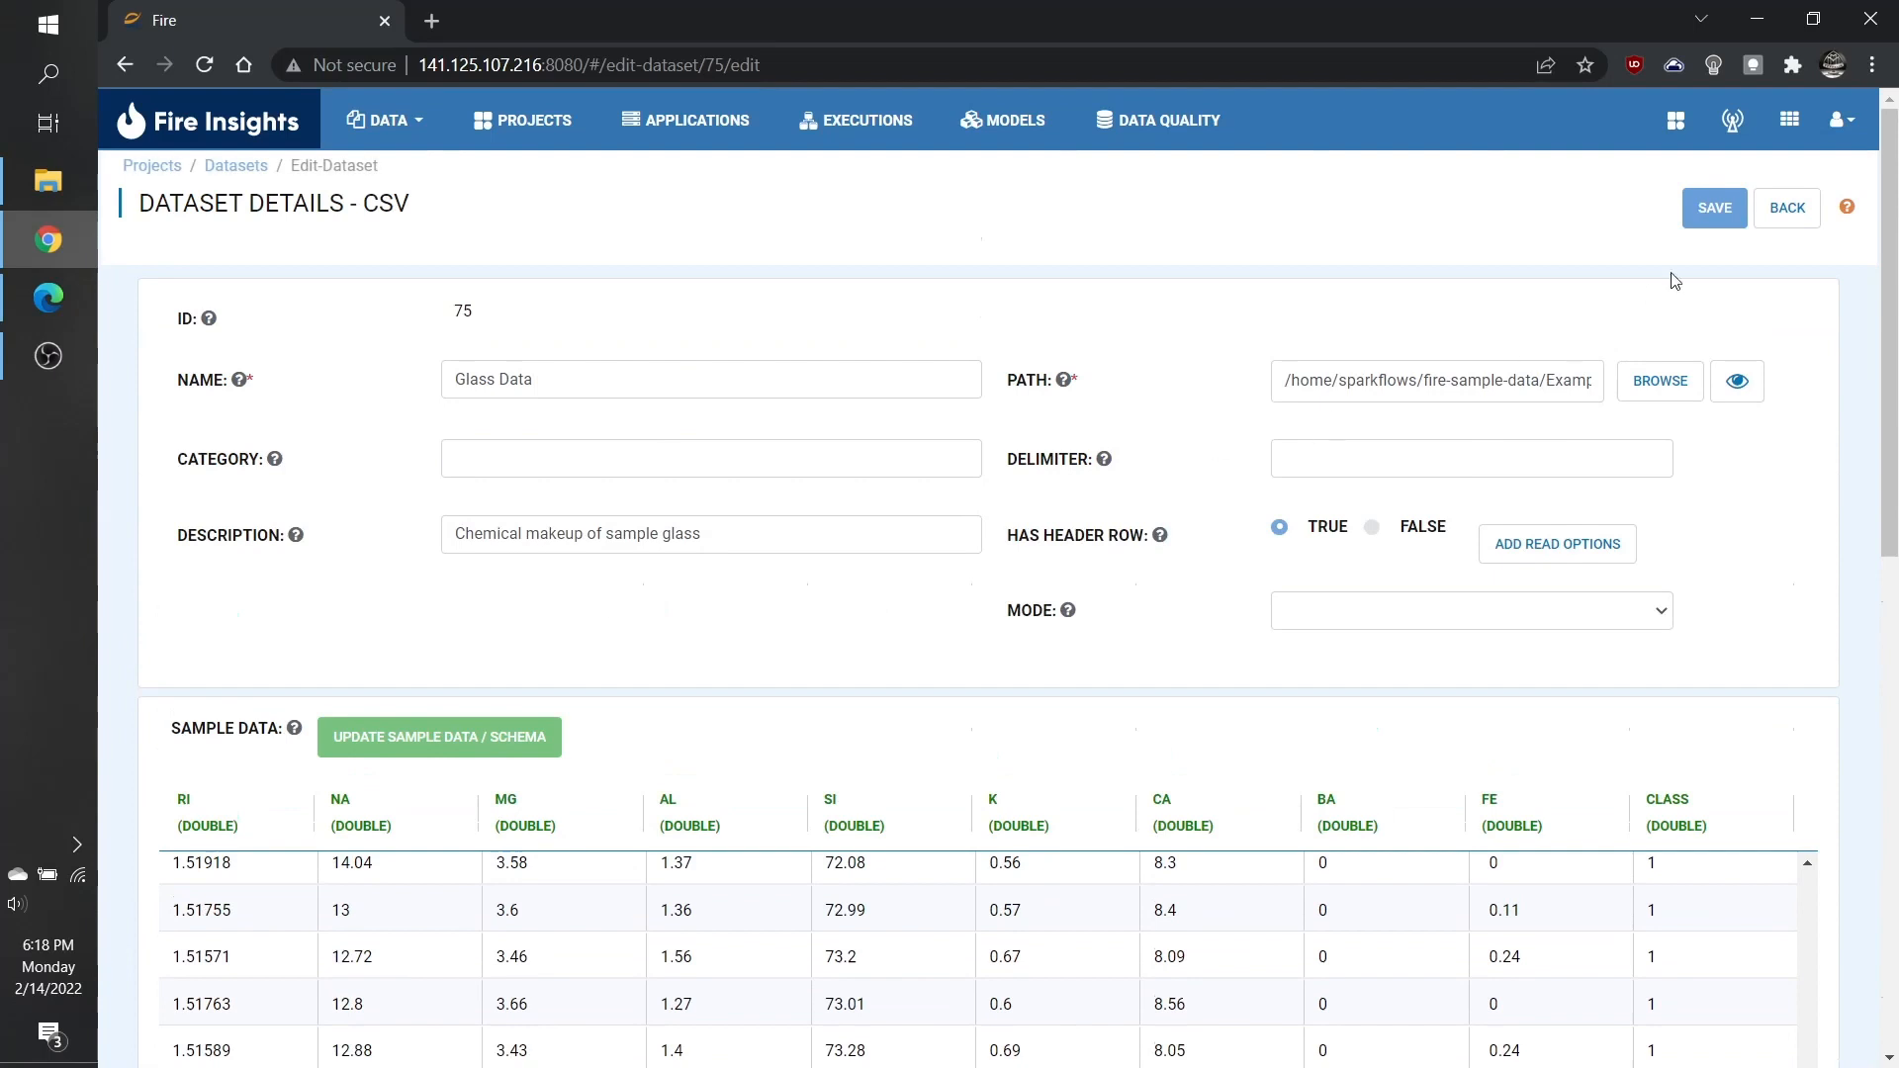
click(1715, 207)
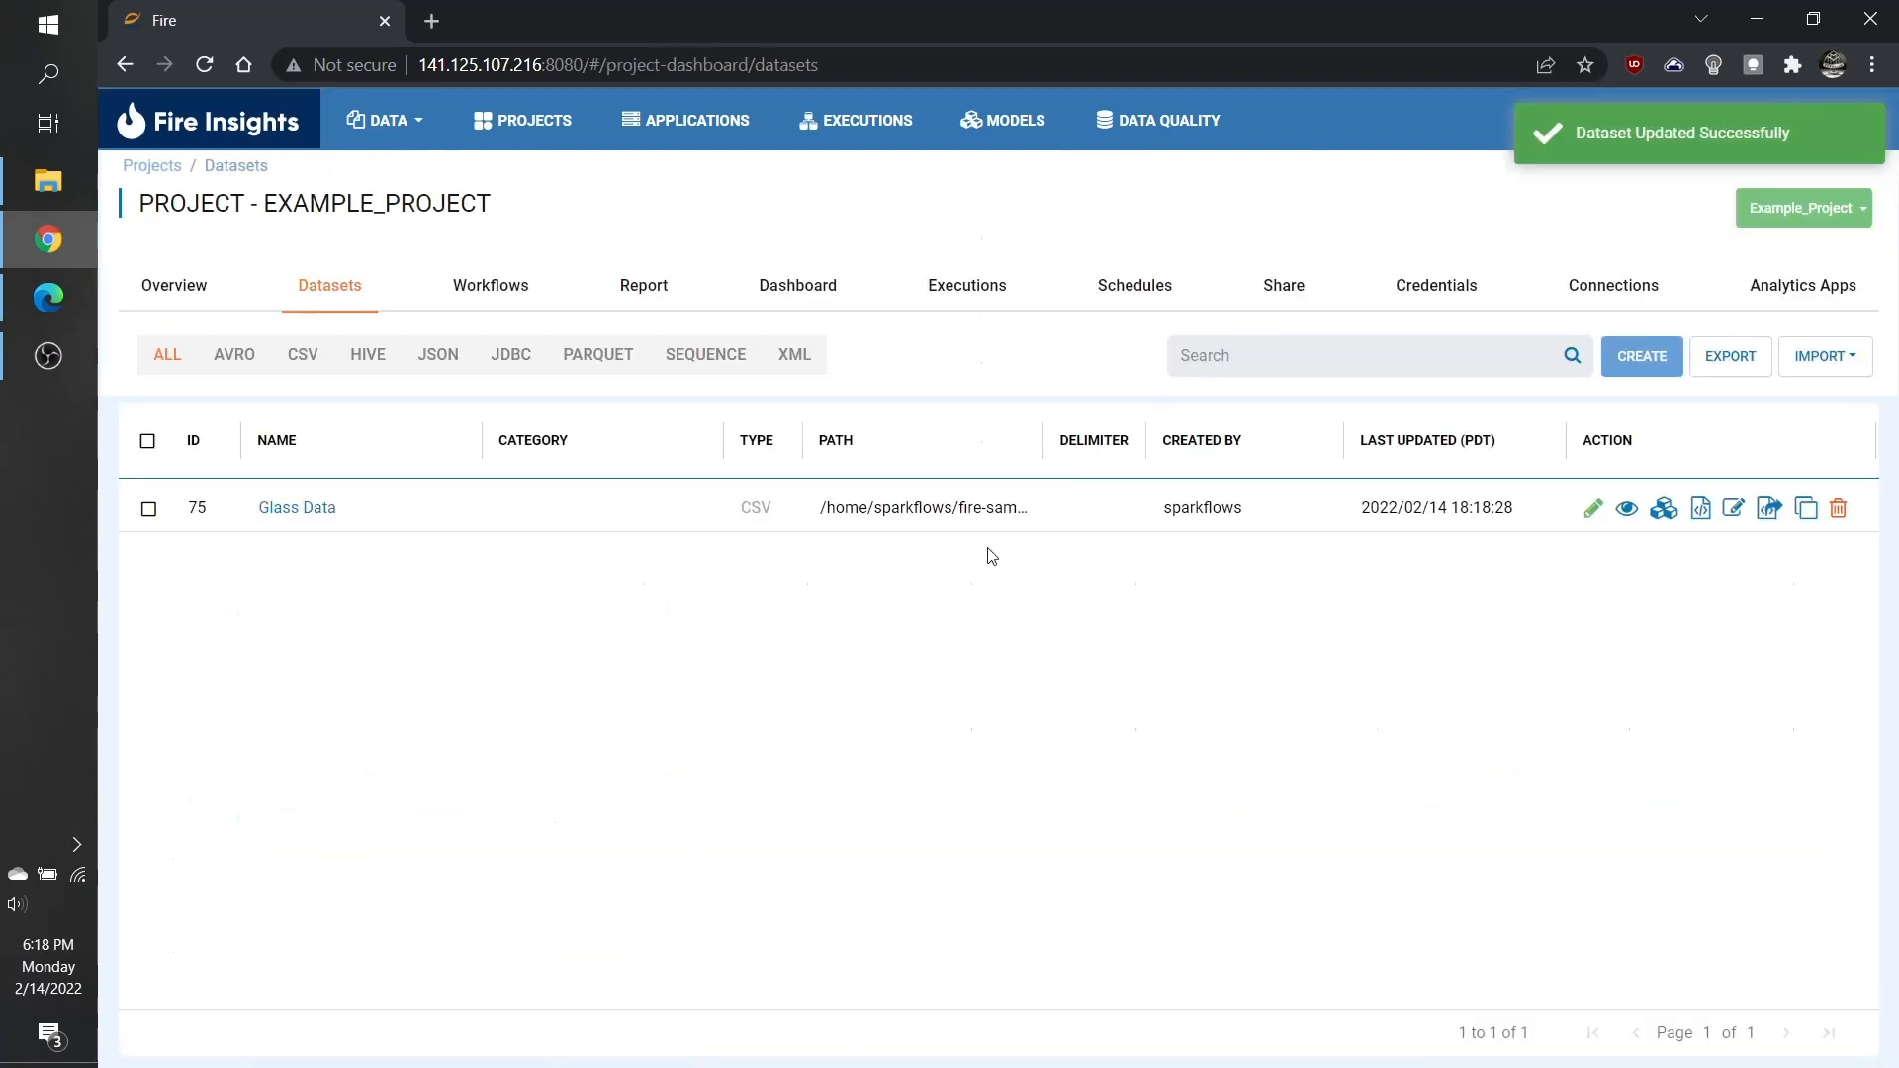